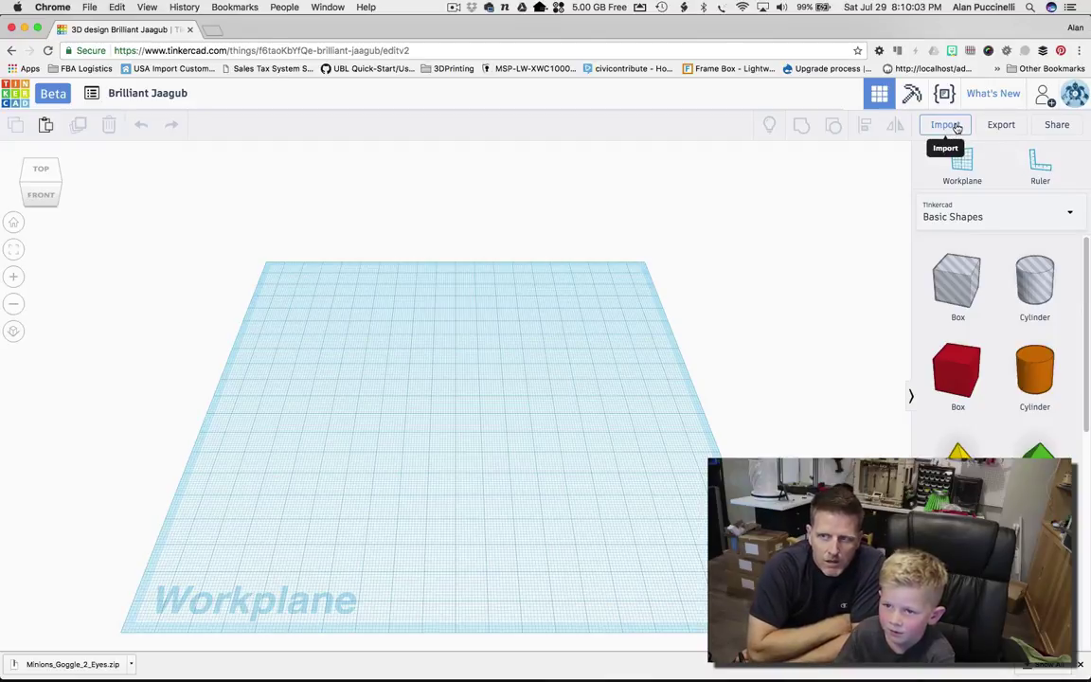
Import the Goggle_Minions_2_eyes.stl model onto the workplane at a scale of 100.
left_click(956, 127)
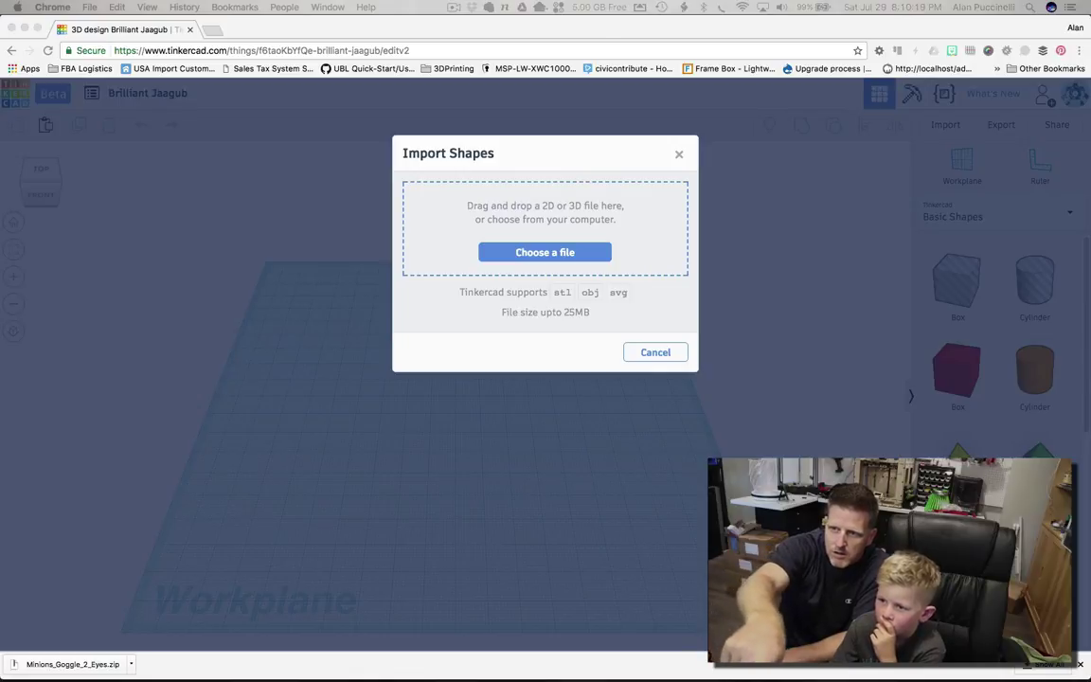
left_click_drag(1090, 210, 537, 250)
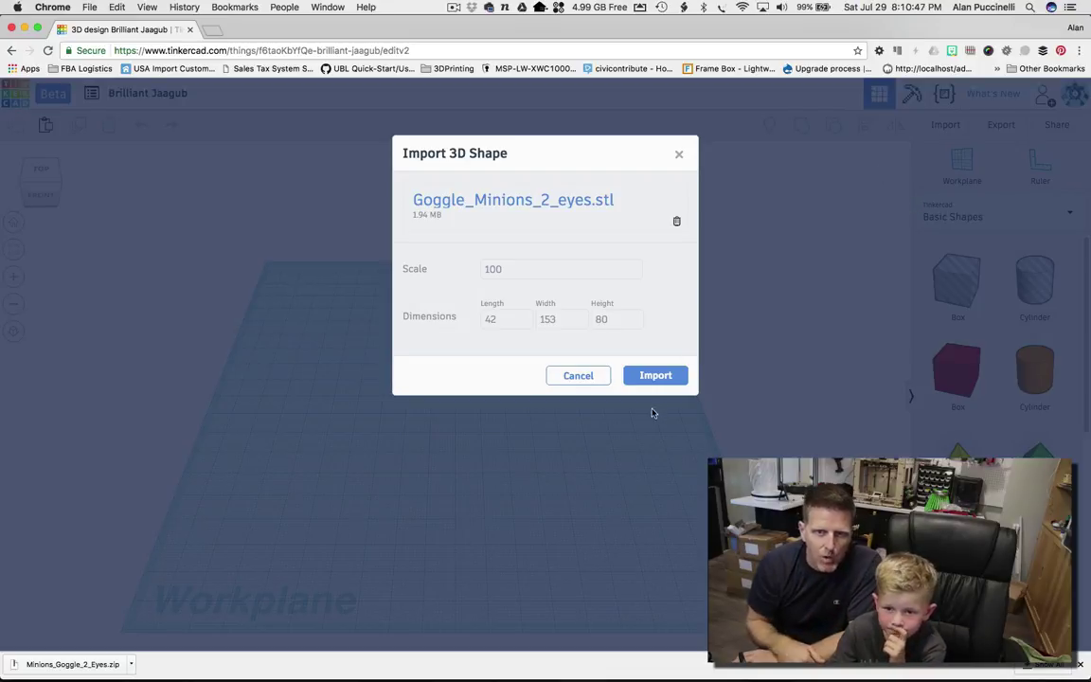
left_click(655, 376)
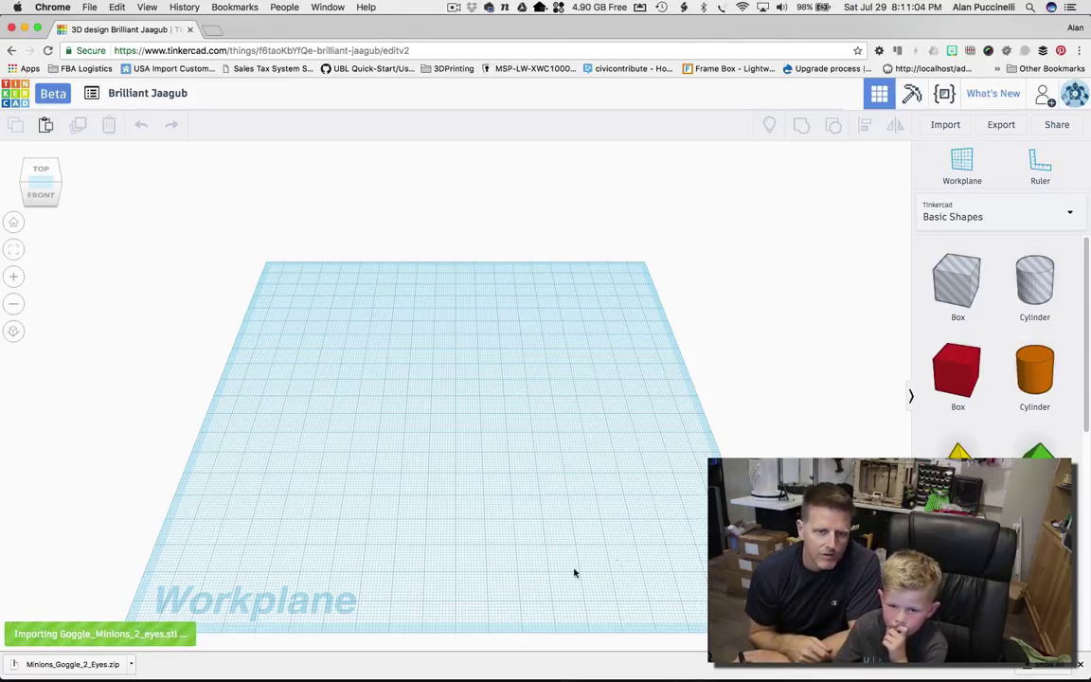
mouse_move(308, 673)
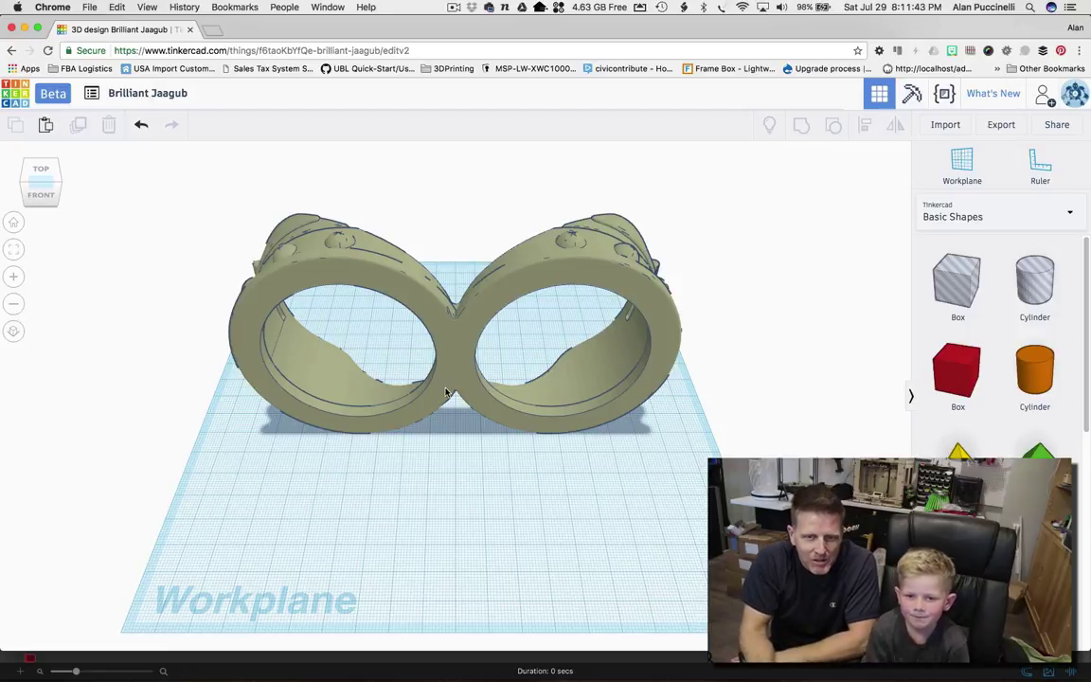
right_click_drag(446, 540, 415, 425)
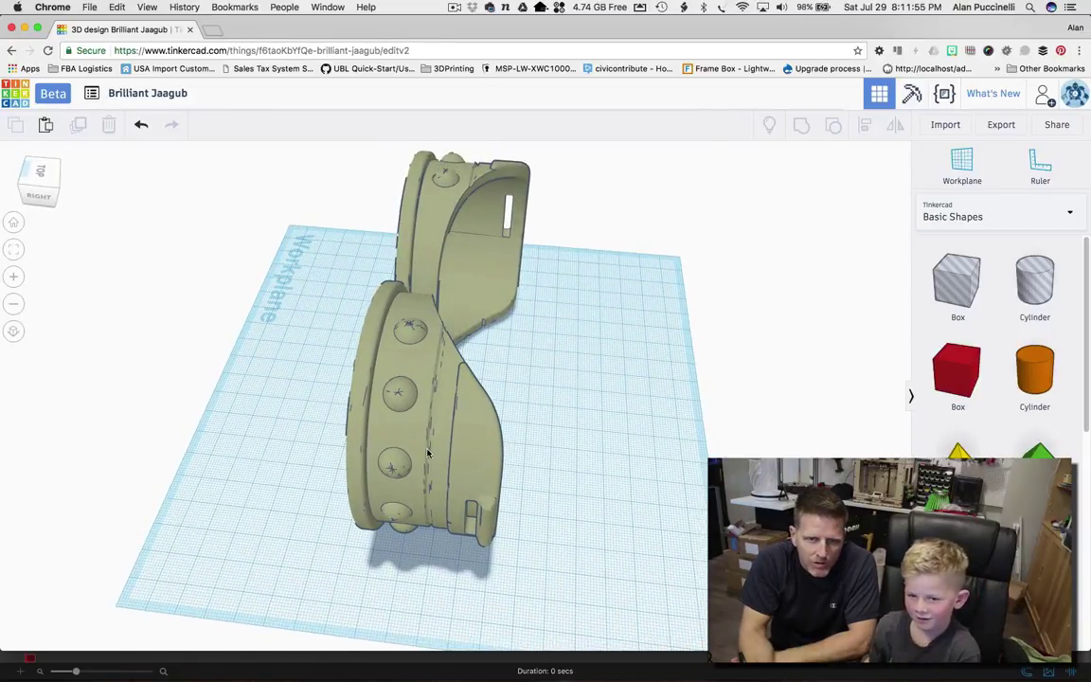
right_click_drag(313, 528, 346, 455)
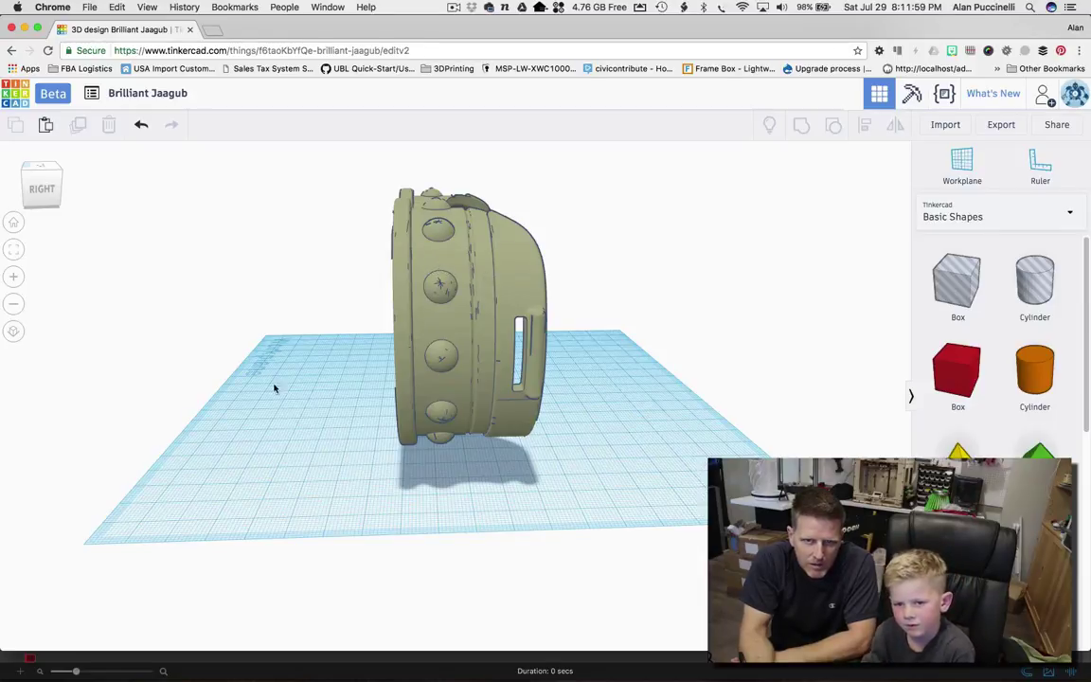
right_click_drag(275, 388, 499, 430)
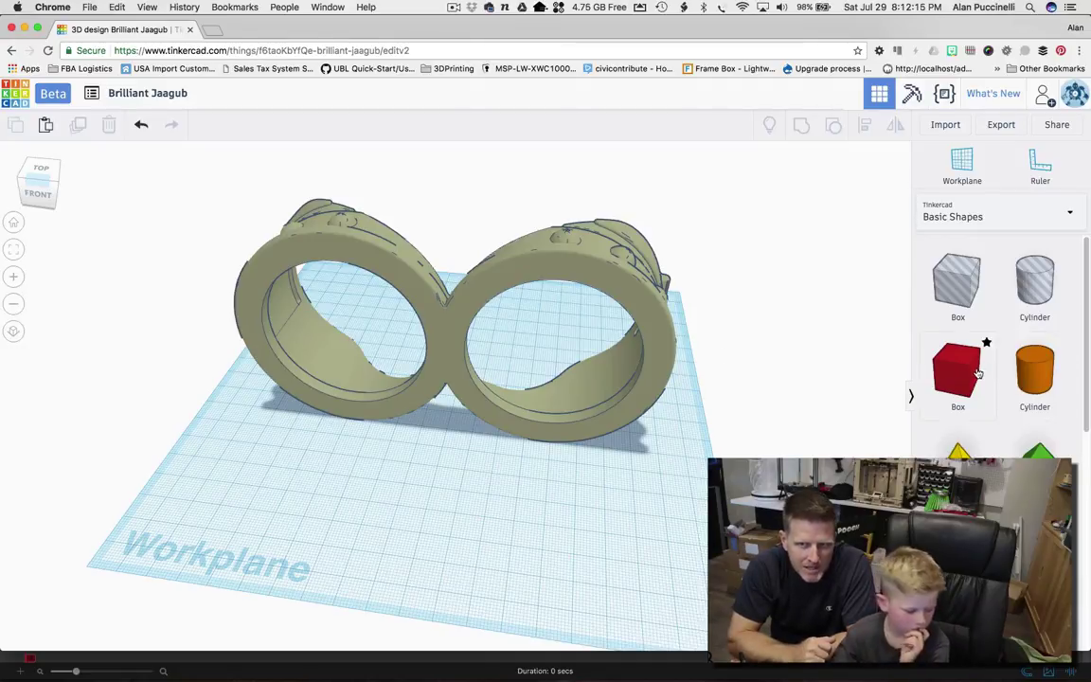
left_click_drag(975, 369, 387, 506)
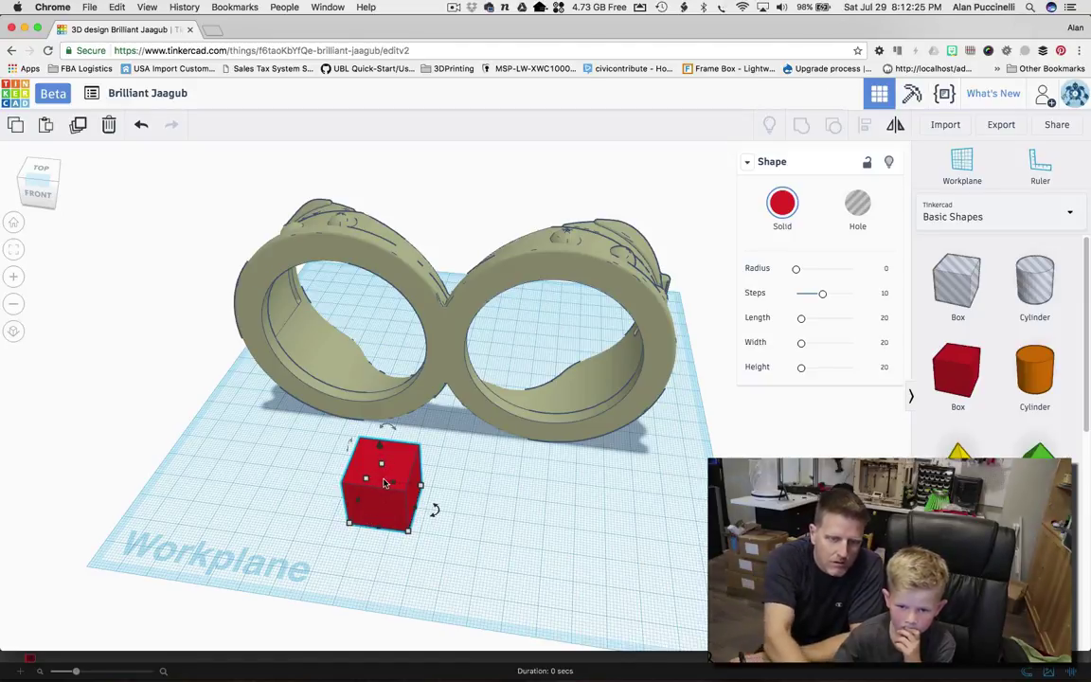
key("Delete")
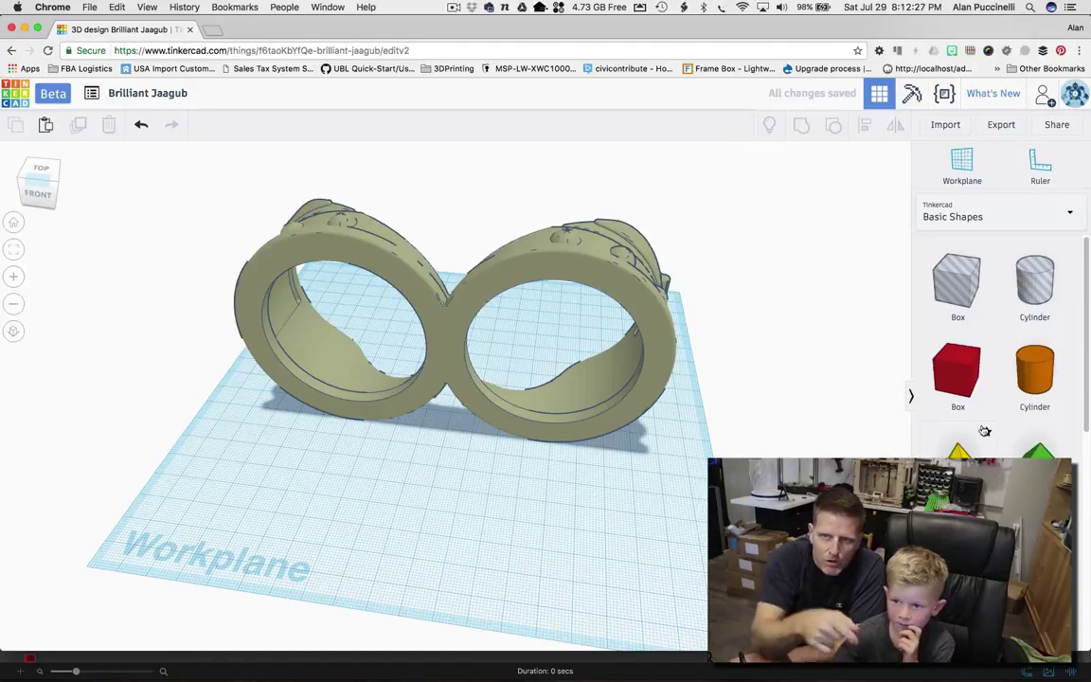
Place a ruler on the workplane and move its origin to the front-left corner.
left_click(1041, 165)
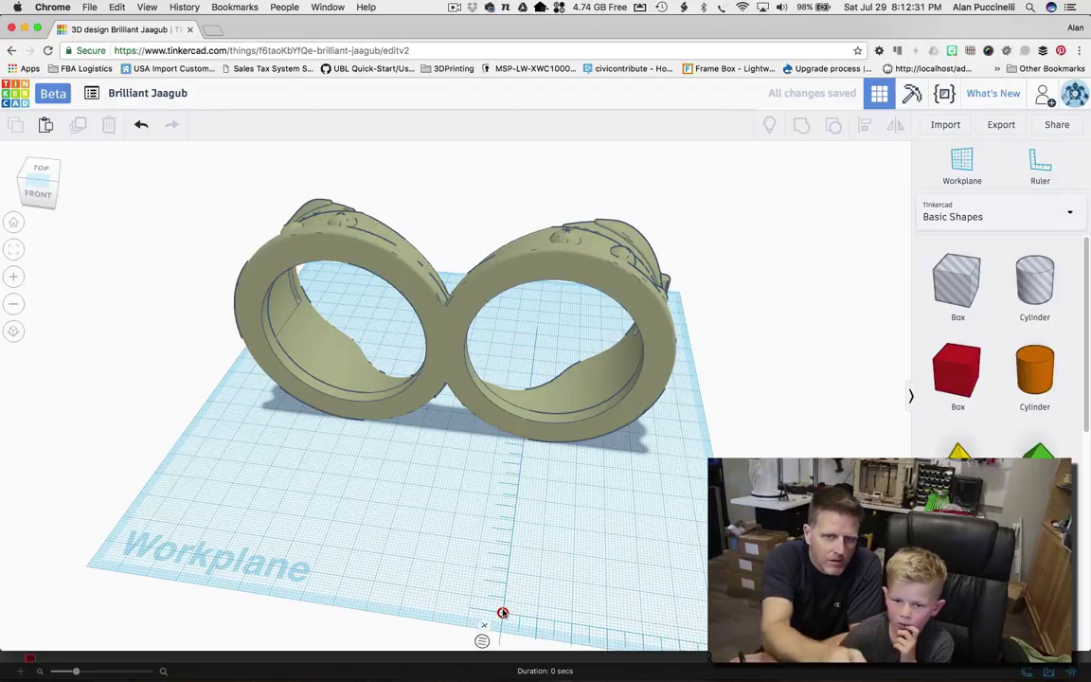
left_click(502, 612)
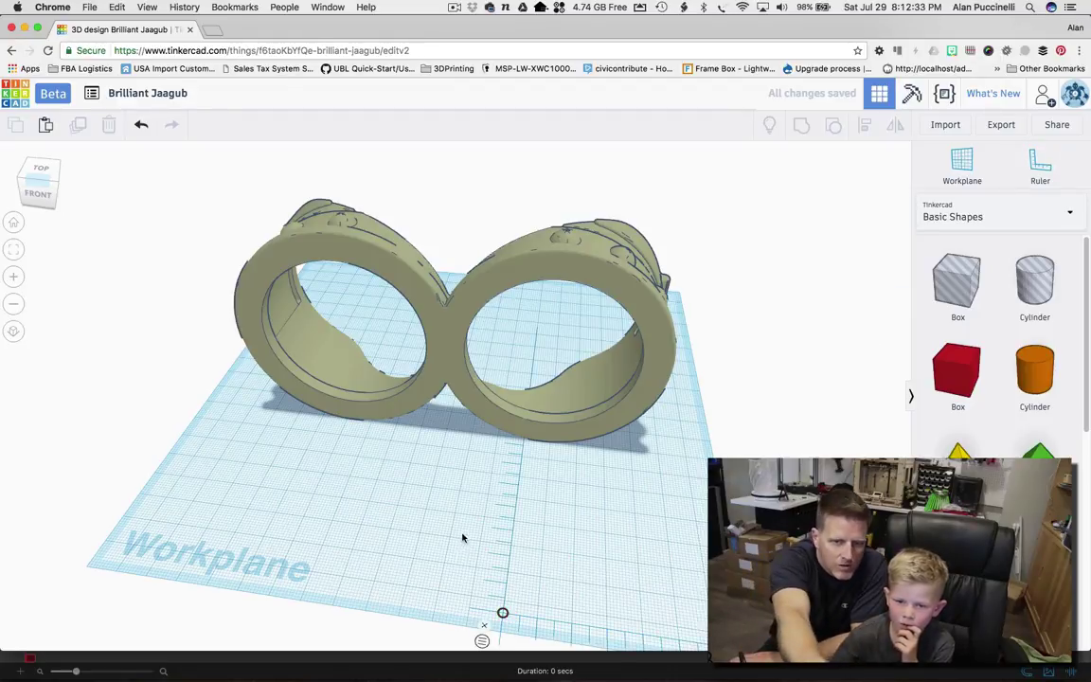
mouse_move(479, 540)
left_mouse_down()
mouse_move(117, 614)
mouse_move(122, 549)
mouse_move(628, 521)
mouse_move(526, 582)
mouse_move(251, 584)
mouse_move(139, 526)
mouse_move(130, 547)
left_mouse_up()
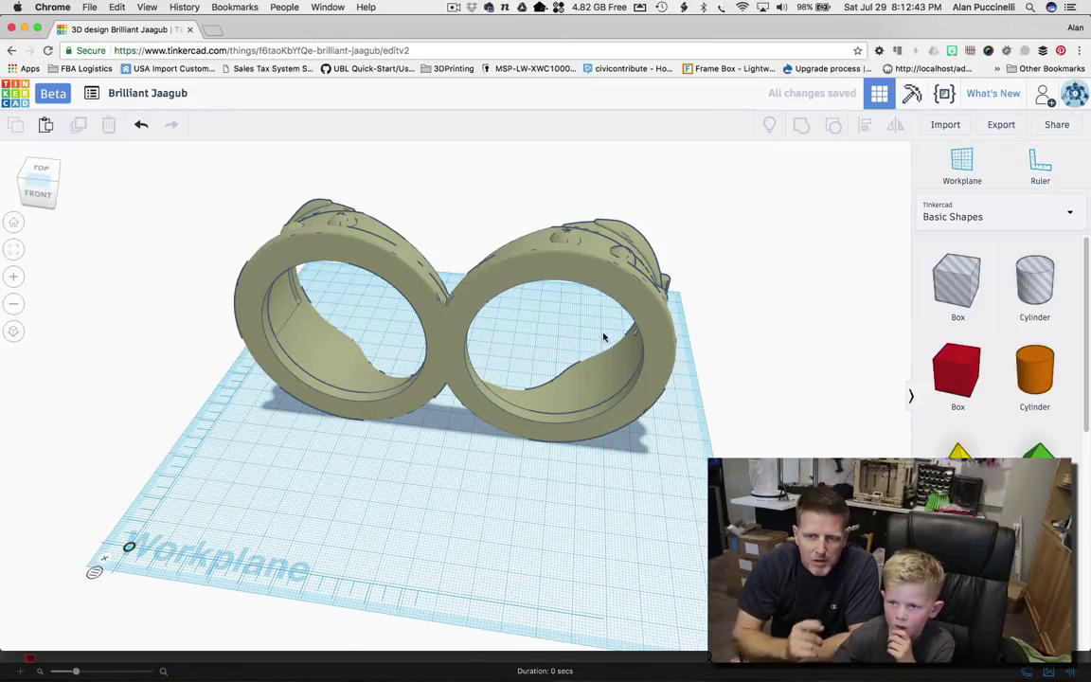
Place a solid box in front of the goggles, about 66 and 22 from the ruler origin, and set its height to 3.
left_click(956, 369)
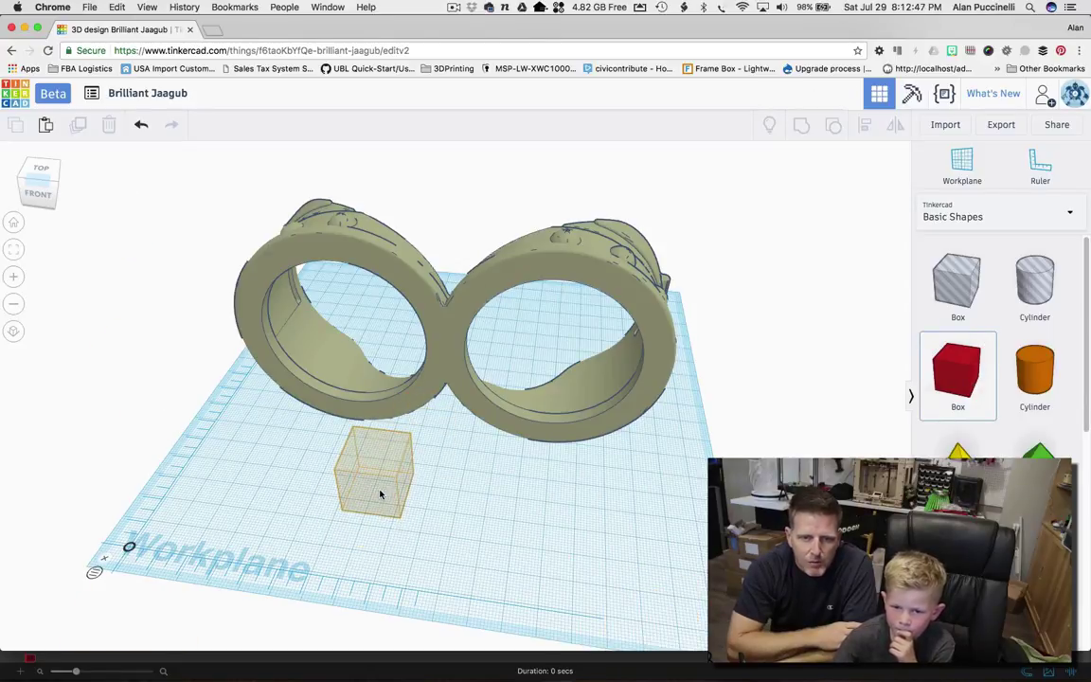
left_click(398, 490)
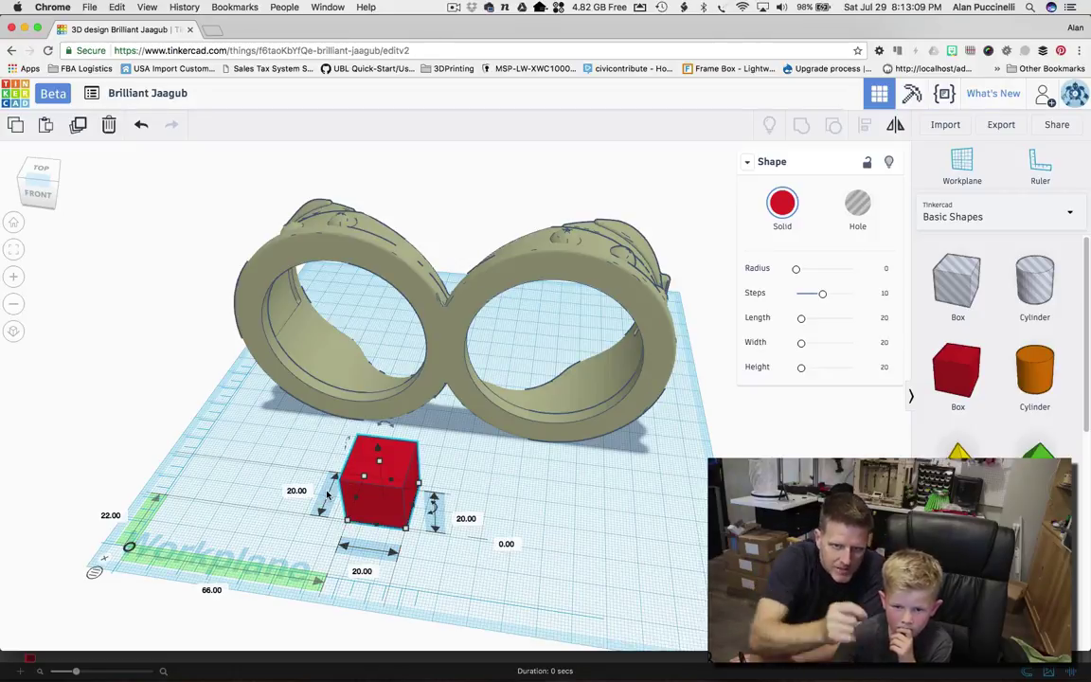
left_click(465, 518)
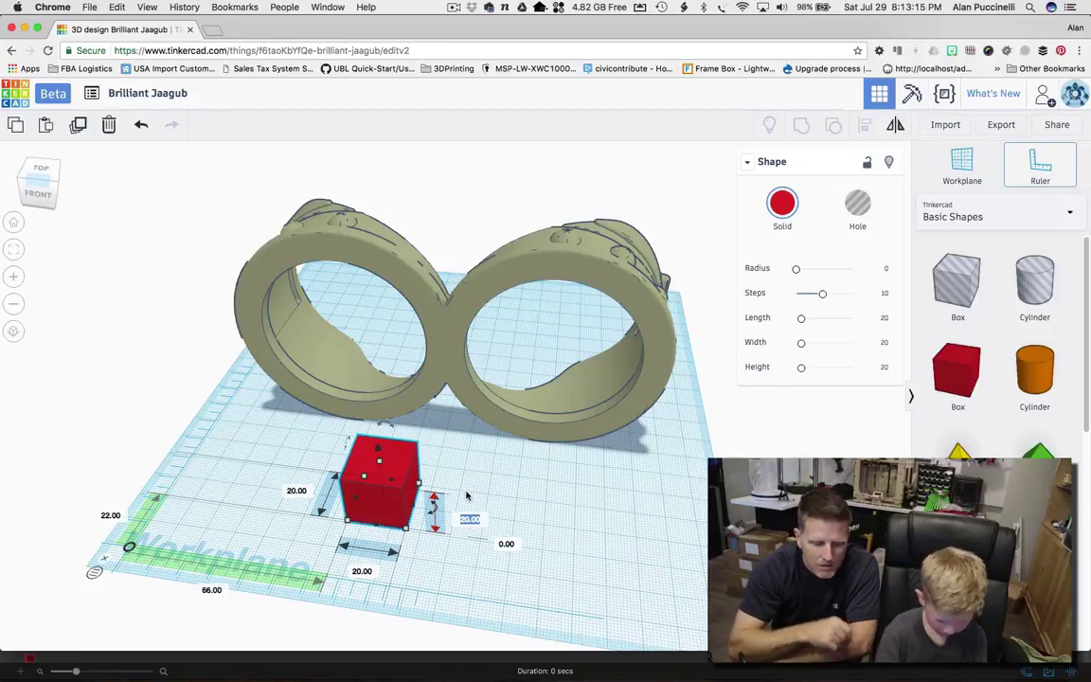
type("3")
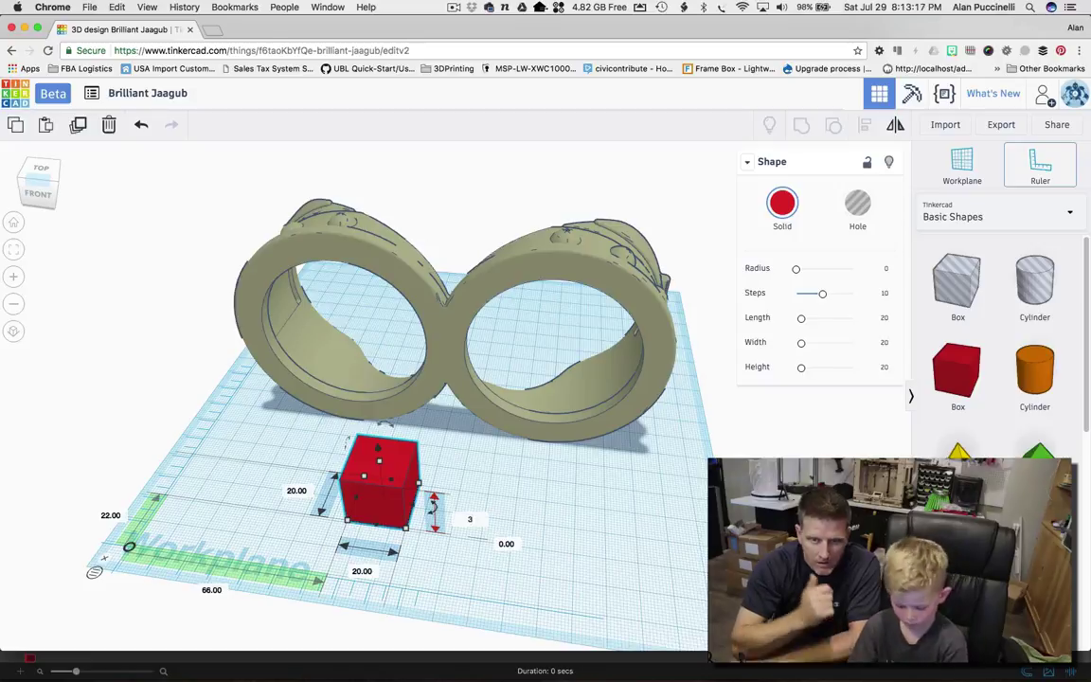
key("Return")
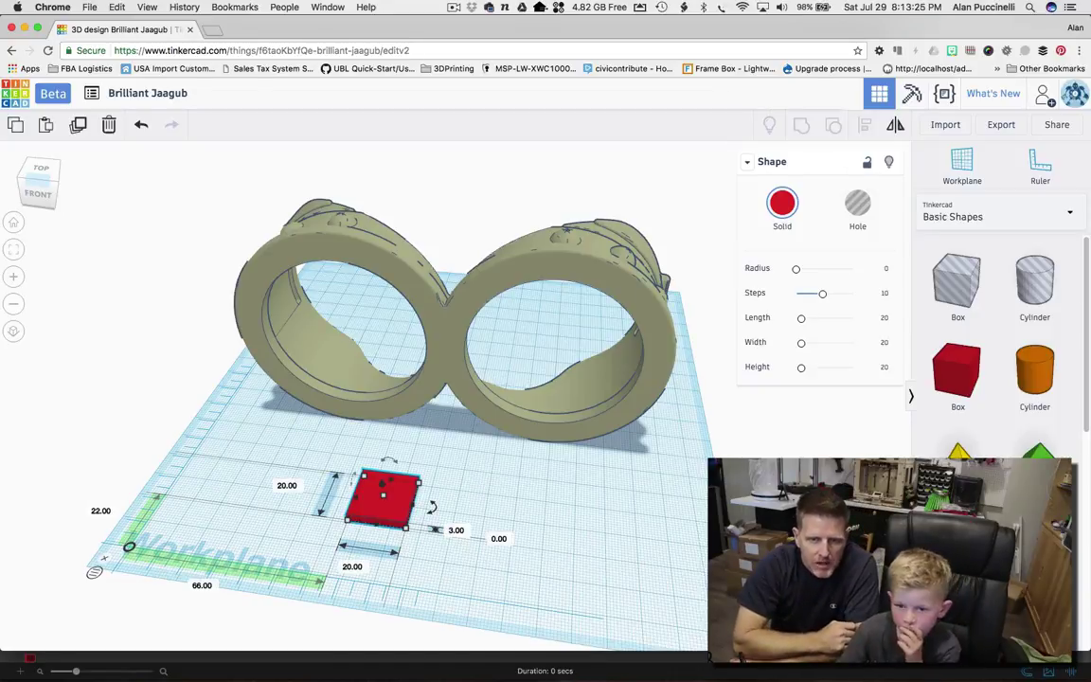
Set the flat box's footprint to 30 across and 10 front to back.
left_click(352, 566)
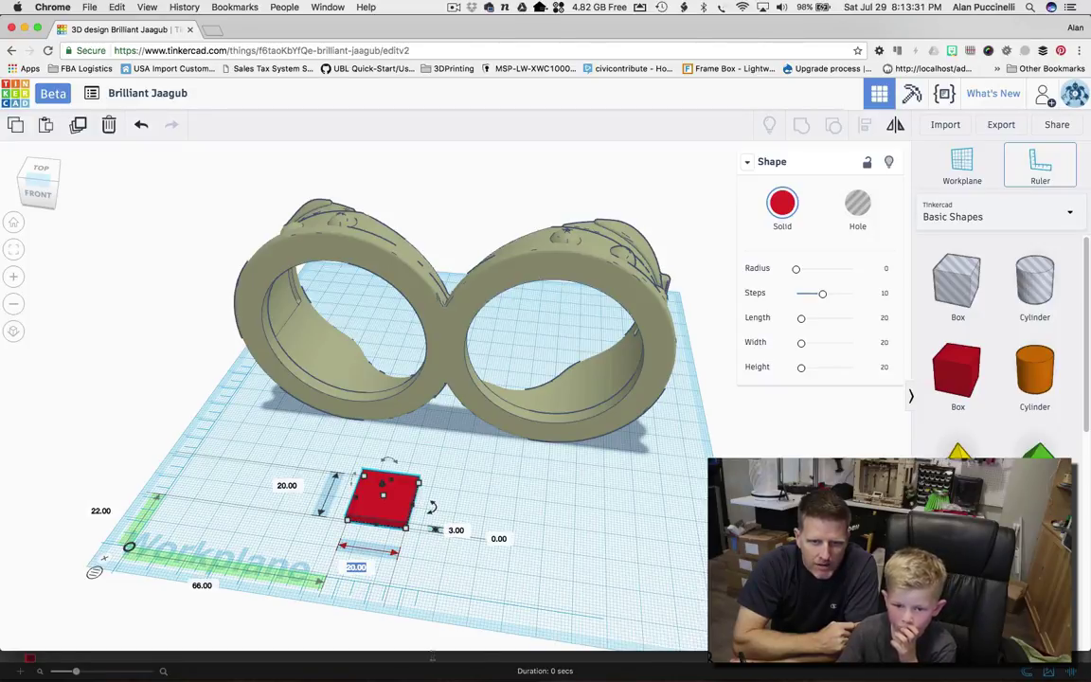
type("30")
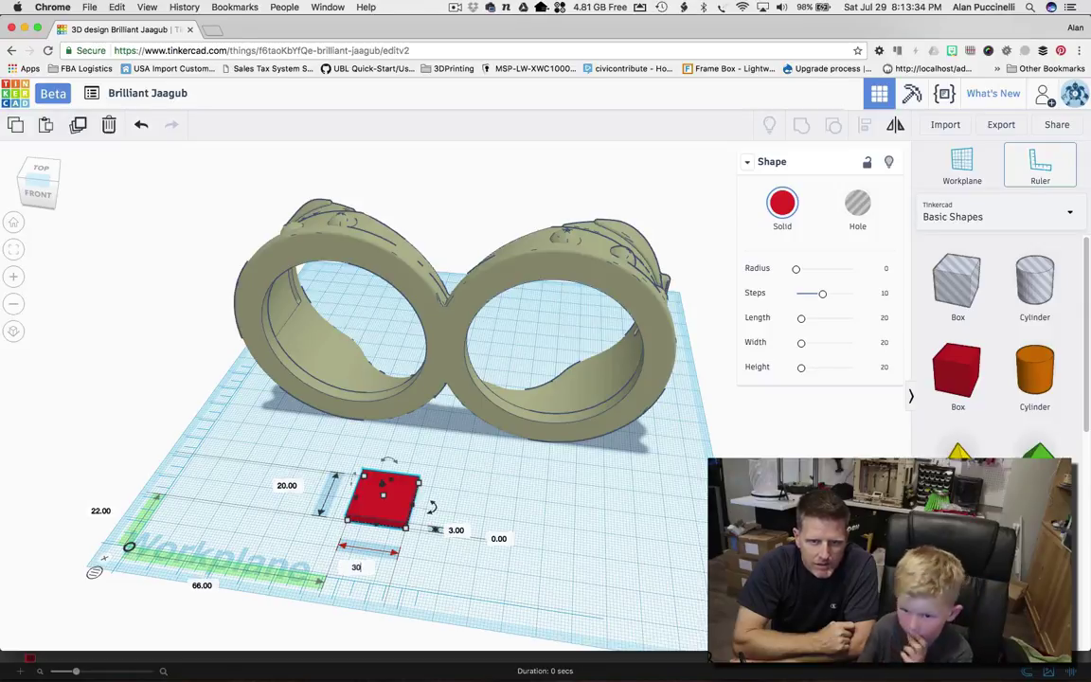
key("Return")
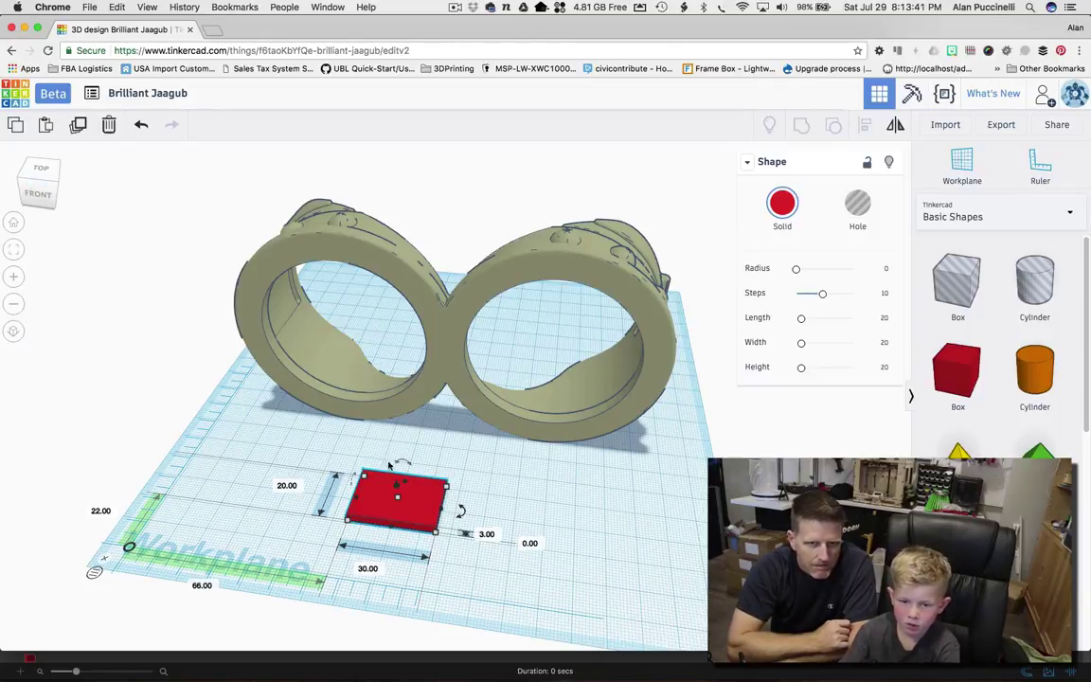
left_click(286, 485)
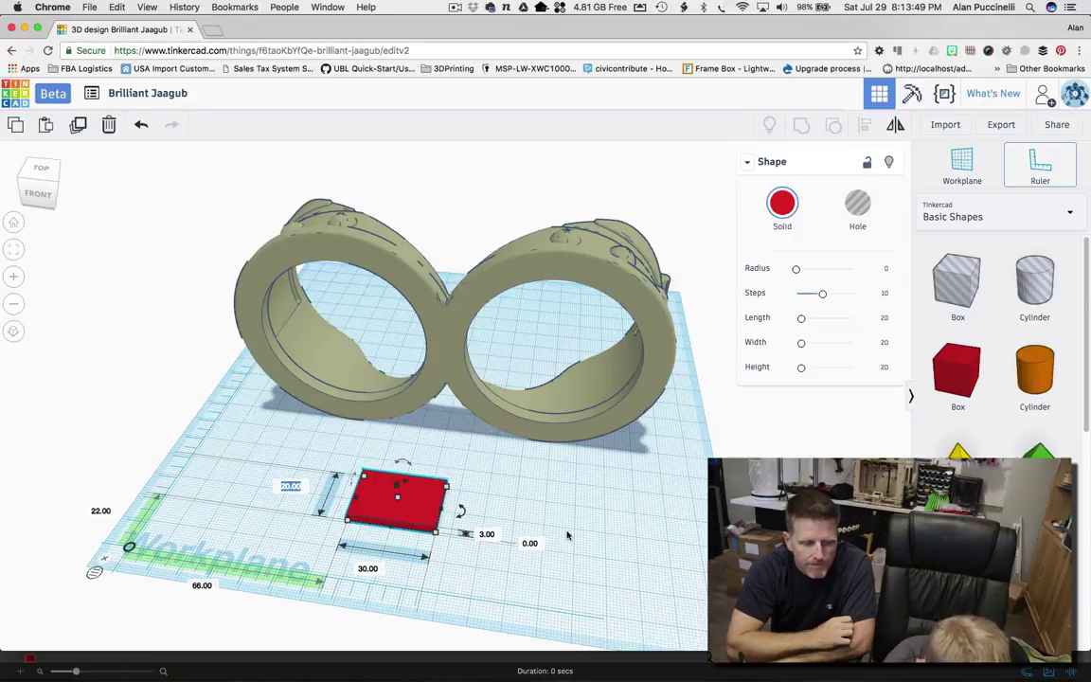
type("10")
key("Return")
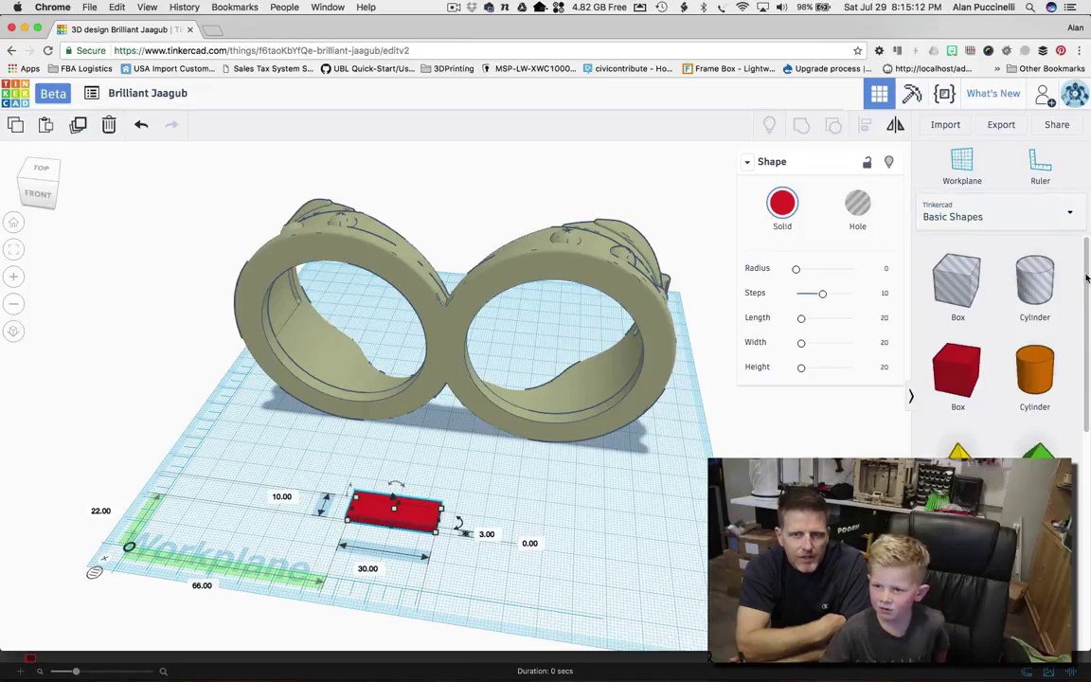
Place the letters B, I and G from the Text shapes in a row to the right of the red box.
left_click(1029, 205)
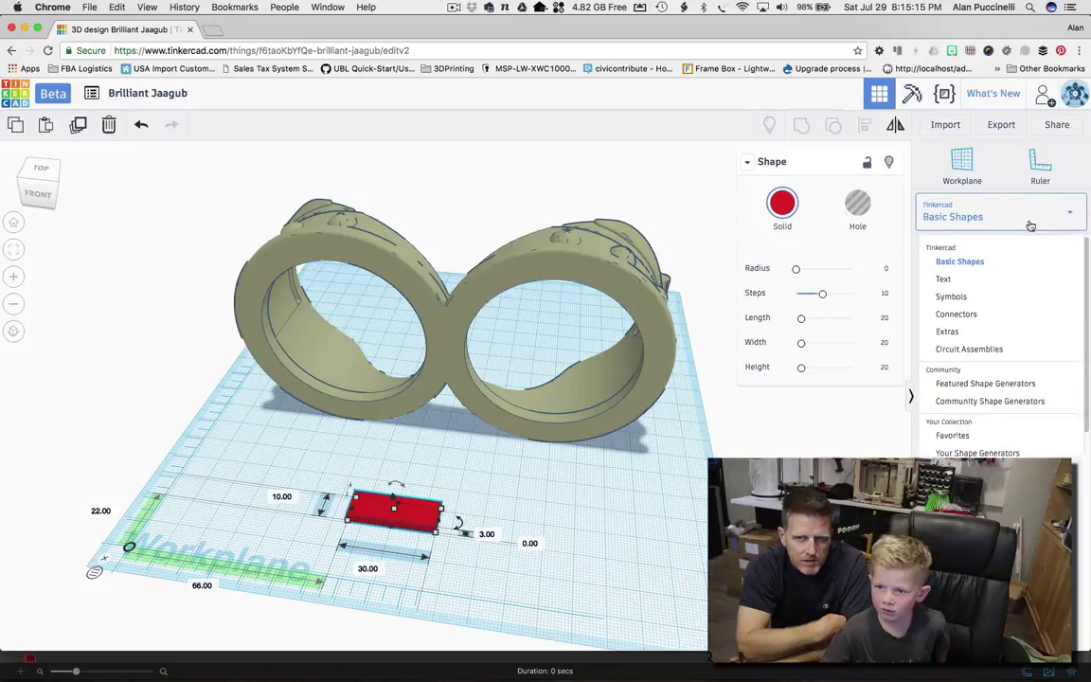
left_click(1024, 277)
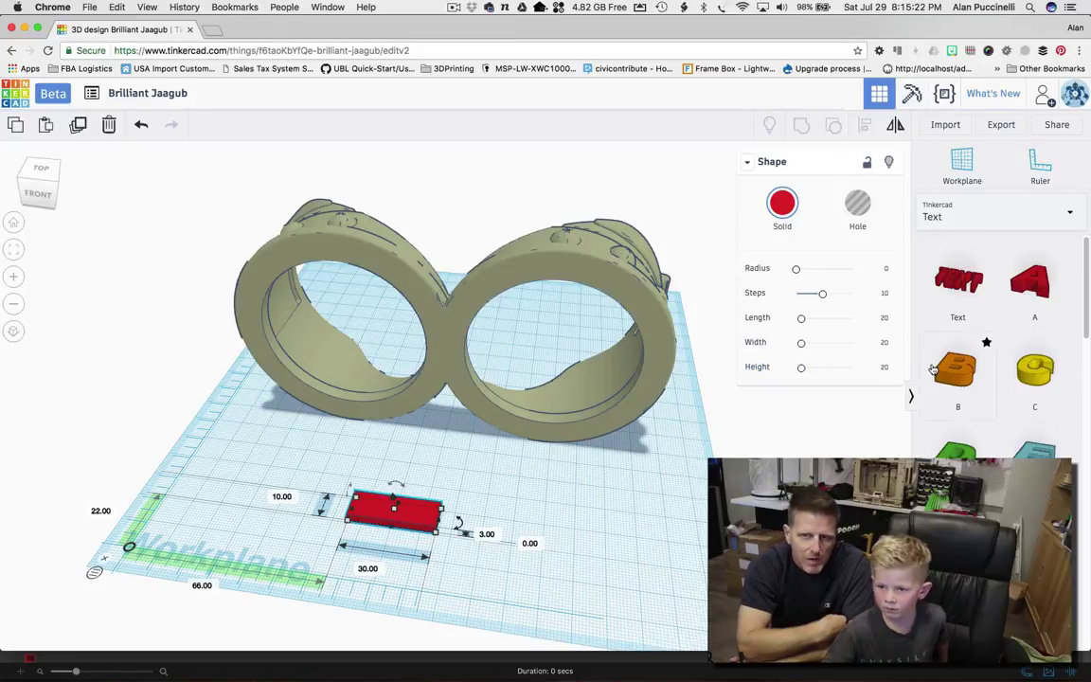
left_click_drag(938, 369, 486, 529)
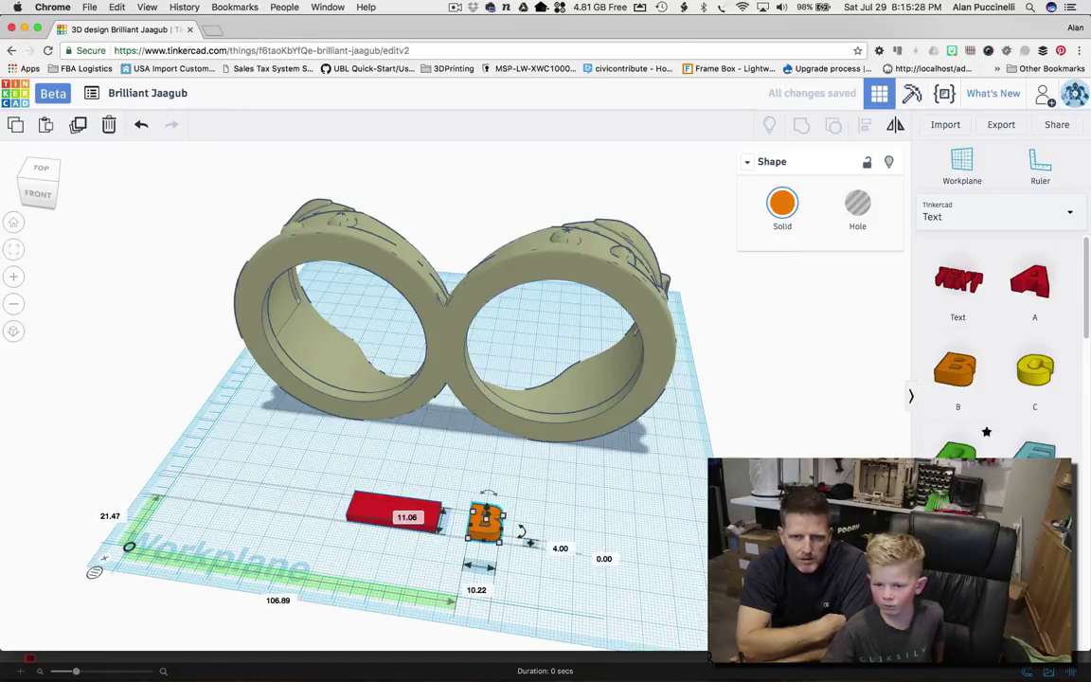
scroll(932, 426, "down", 5)
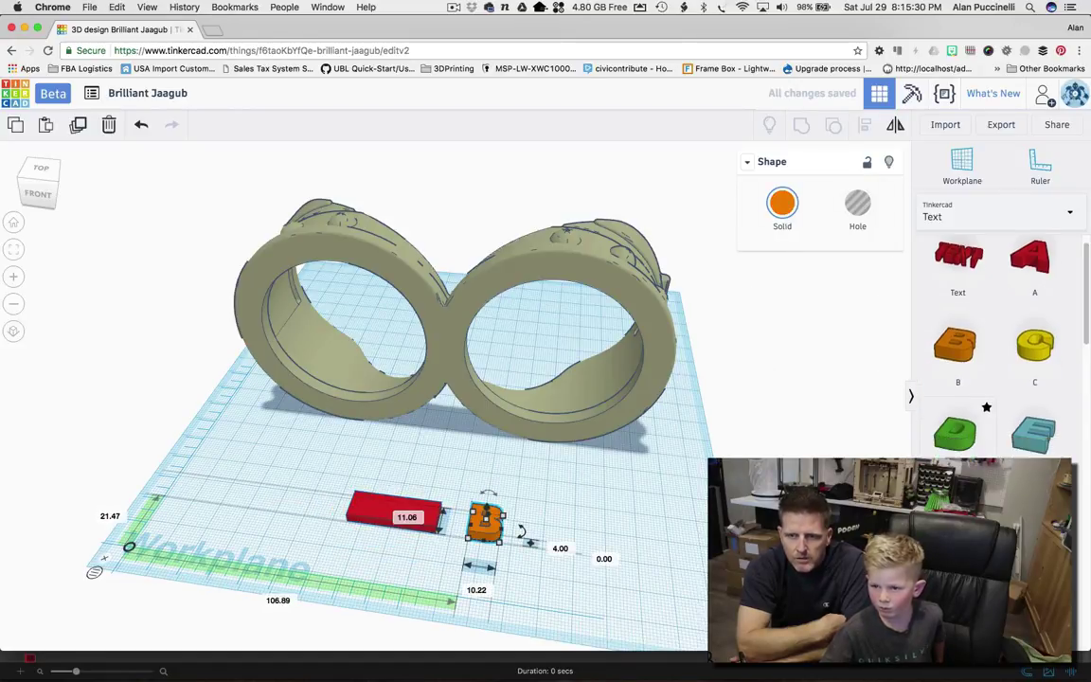
scroll(956, 352, "down", 1)
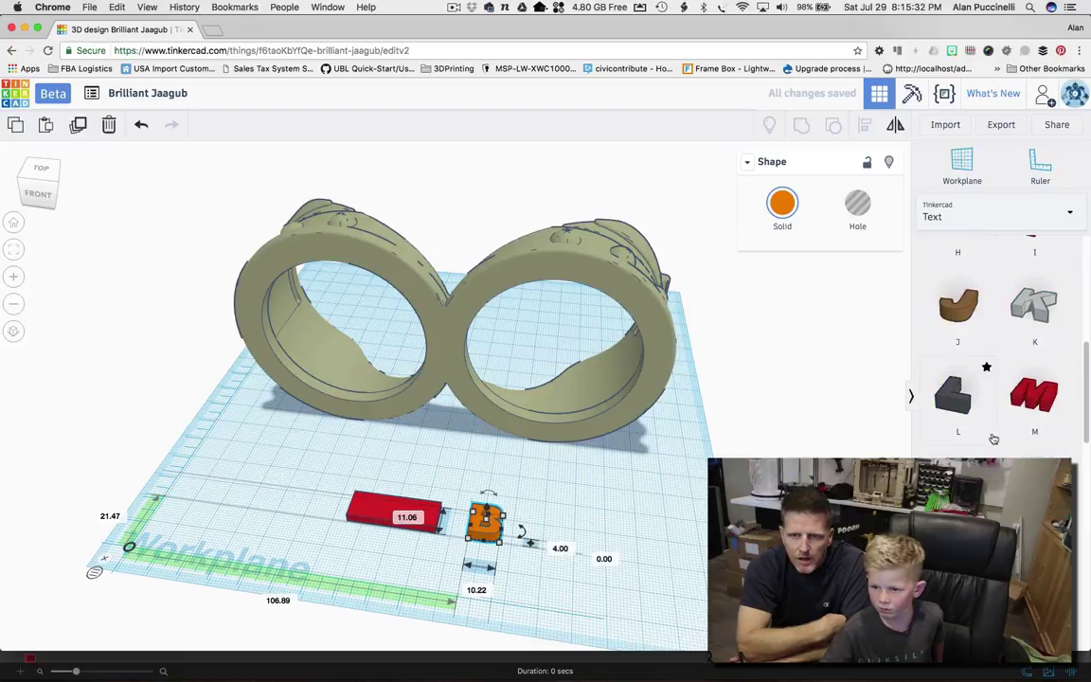
scroll(939, 326, "up", 1)
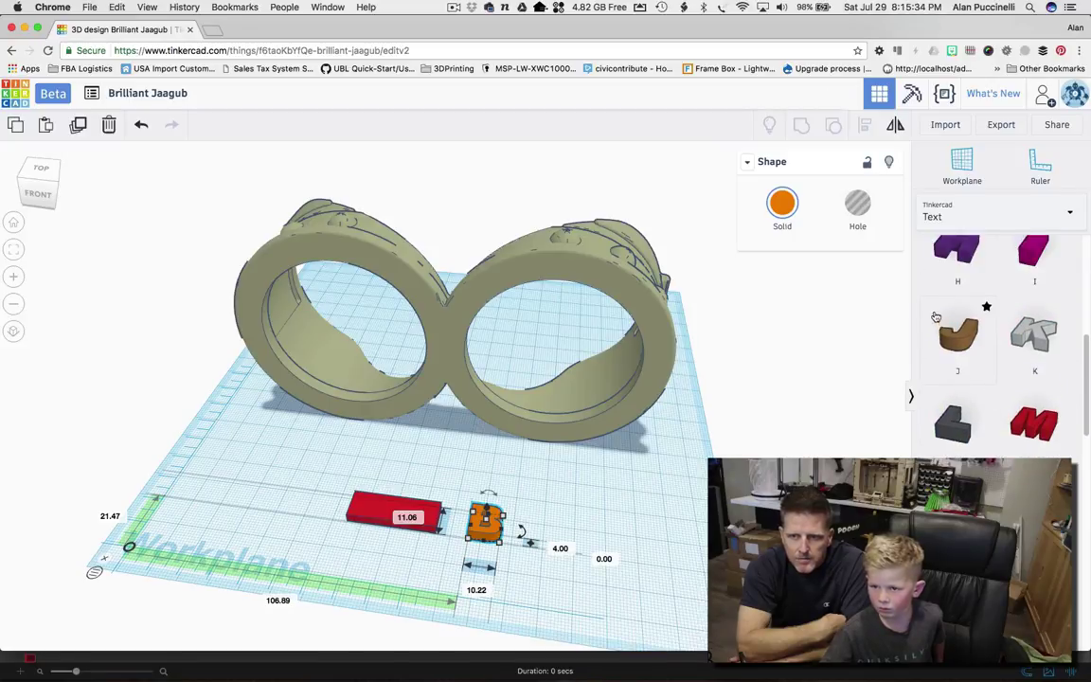
left_click(1031, 280)
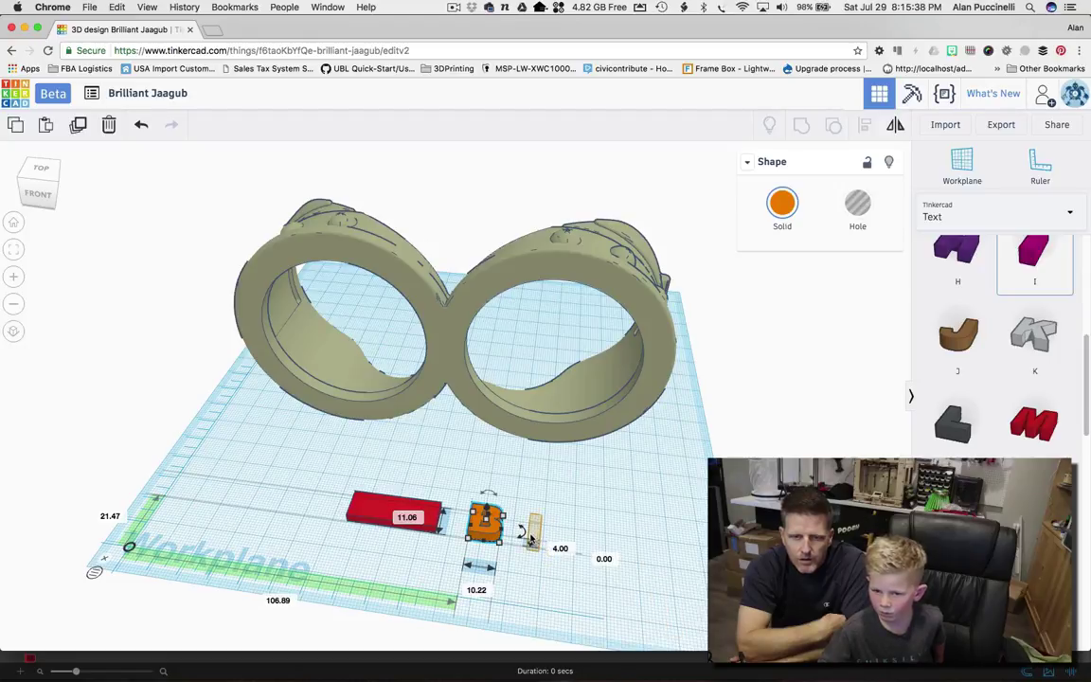
left_click(527, 536)
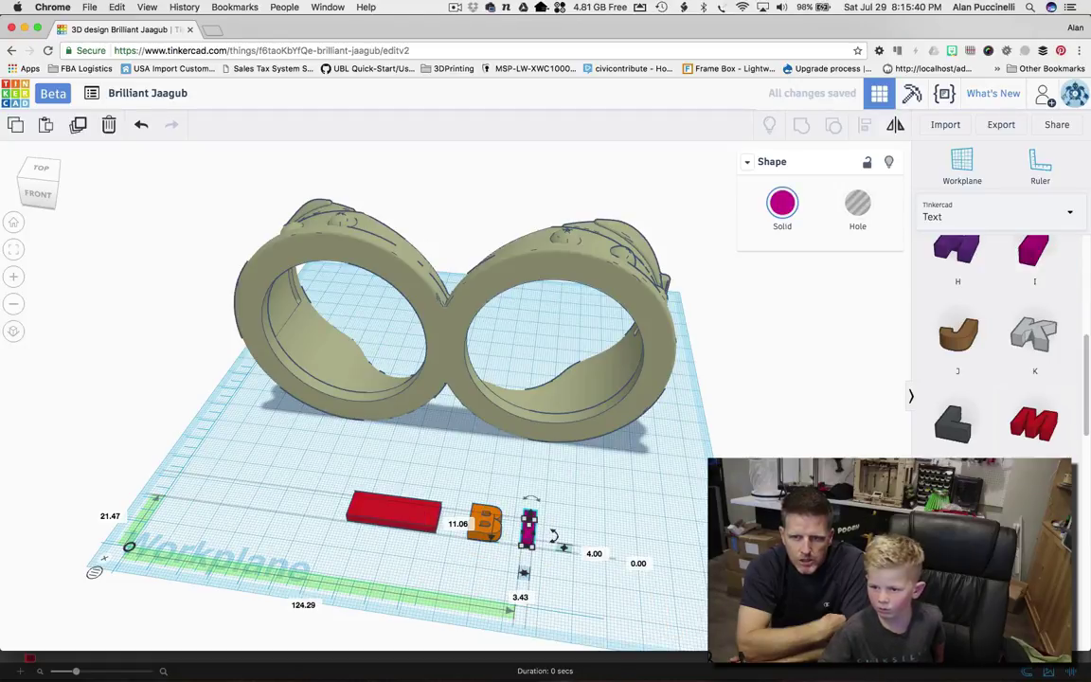
scroll(994, 341, "down", 2)
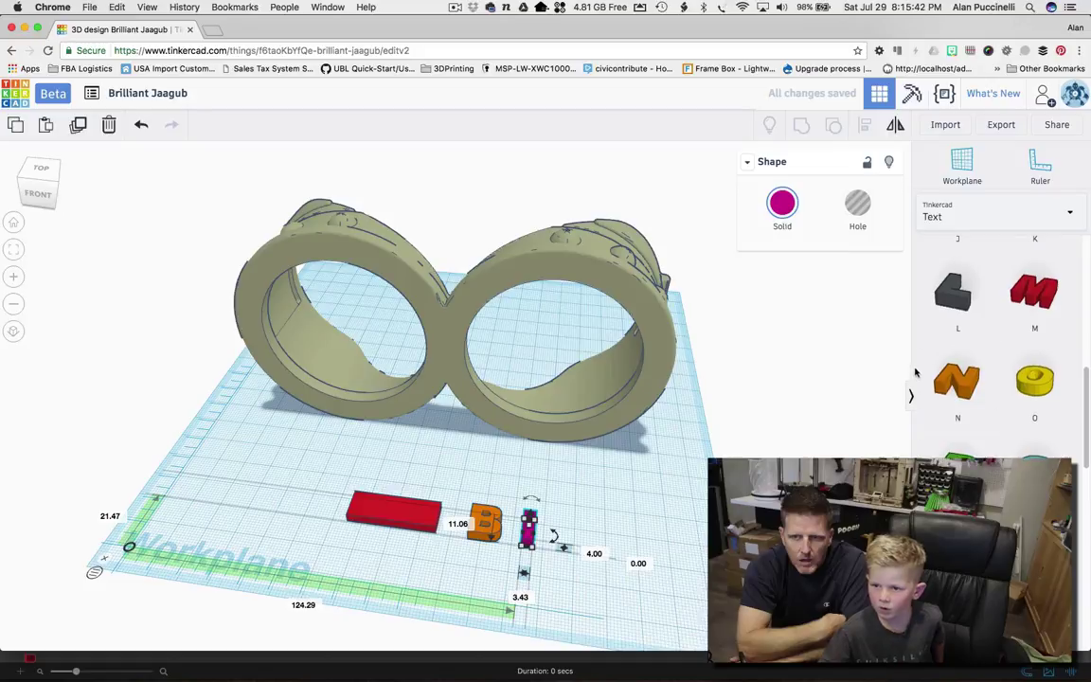
scroll(947, 359, "up", 4)
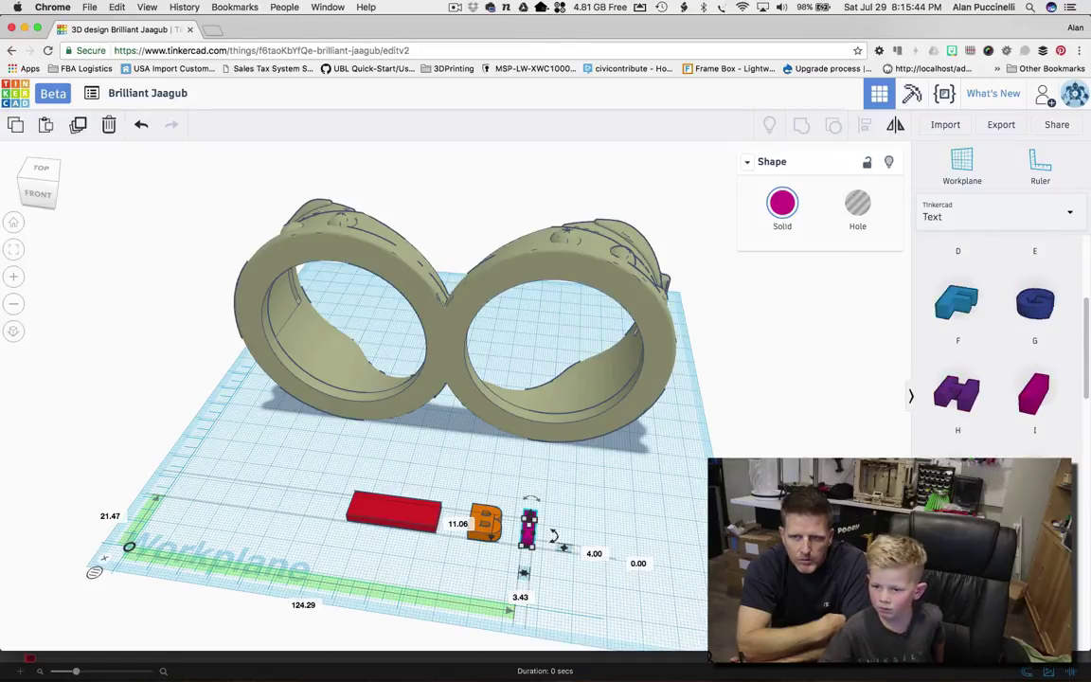
left_click(1033, 301)
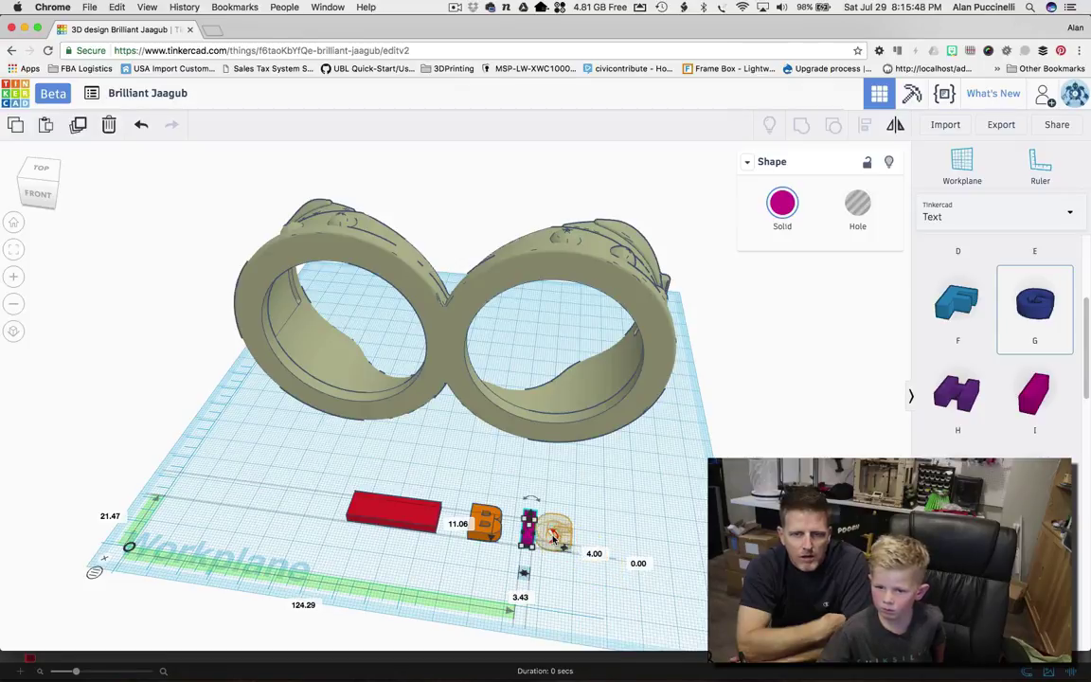
left_click(561, 534)
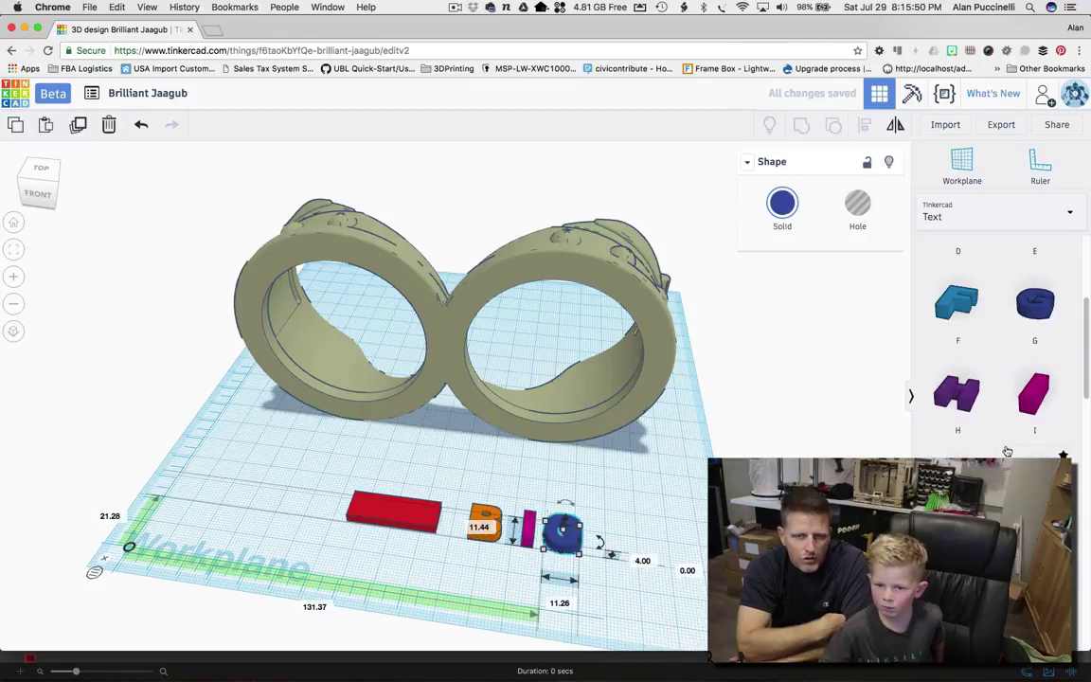
Place the letter Z from the Text shapes right after the G to complete the row BIGZ.
scroll(1025, 440, "down", 2)
scroll(1024, 440, "down", 6)
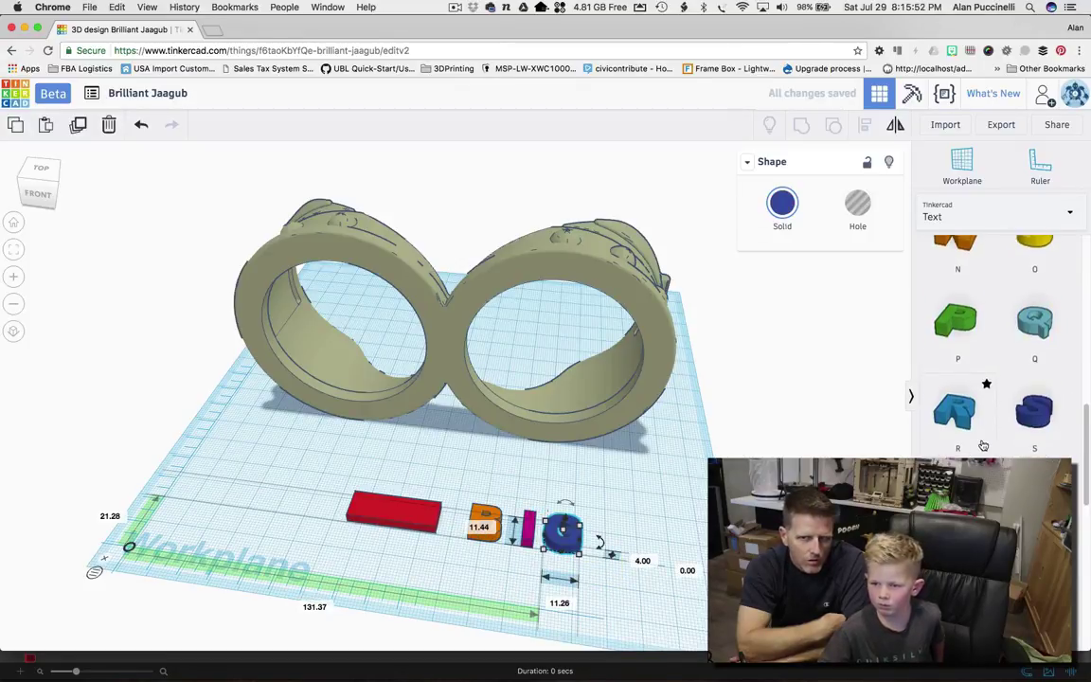
scroll(981, 443, "down", 1)
left_click(979, 431)
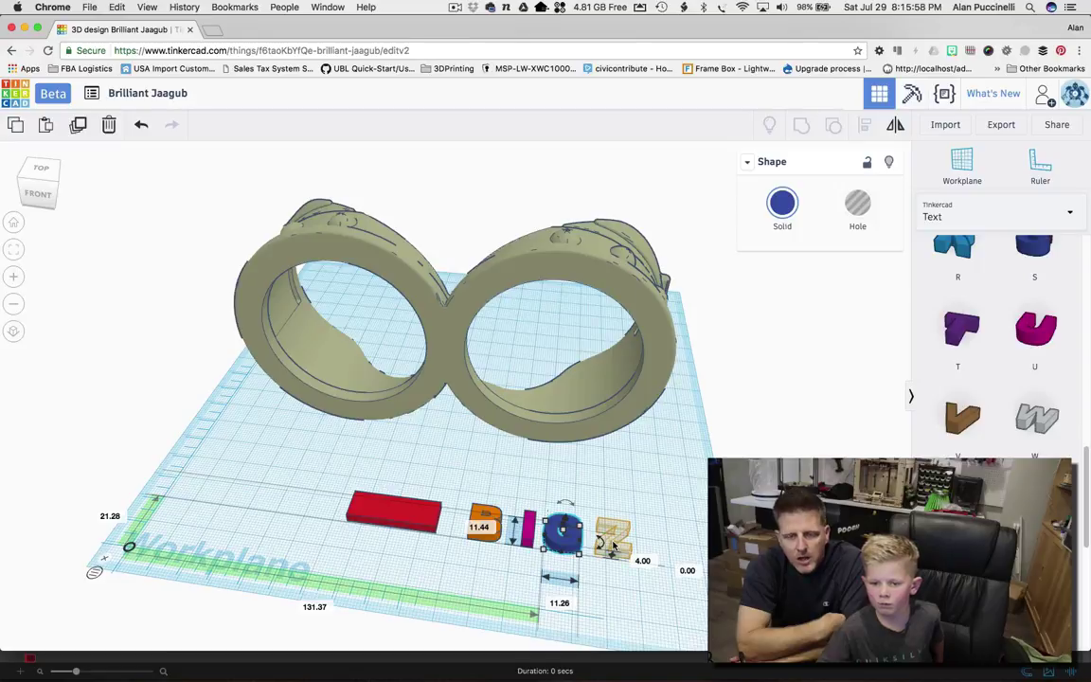
left_click(606, 546)
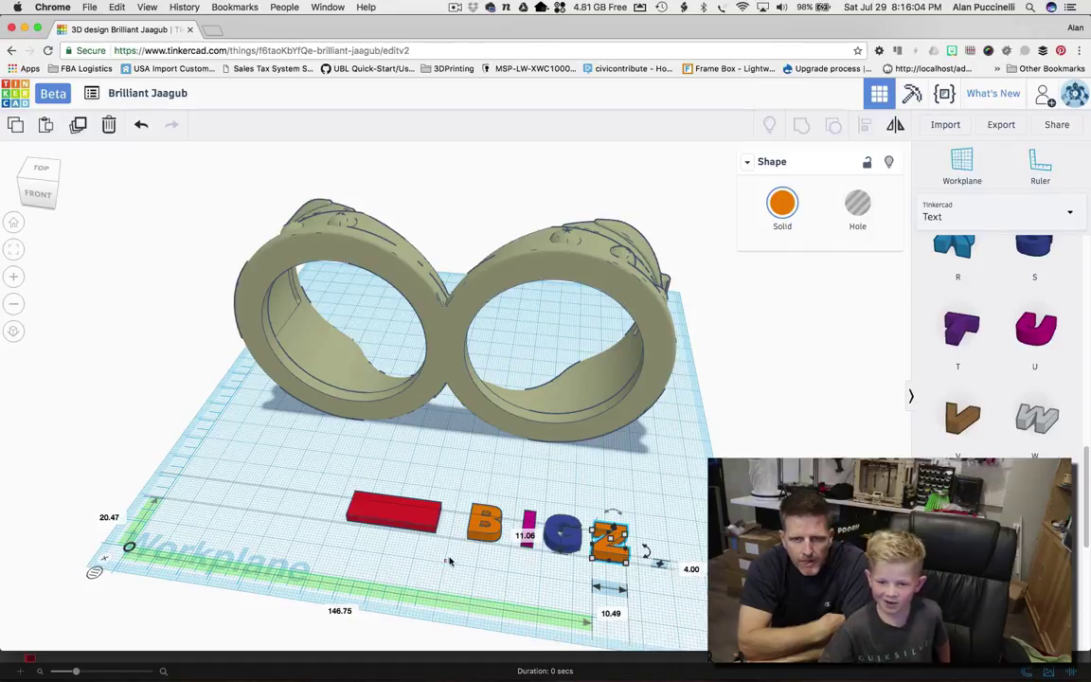
Align the letters B, I, G and Z on their front-to-back centres.
left_click_drag(449, 520, 374, 580)
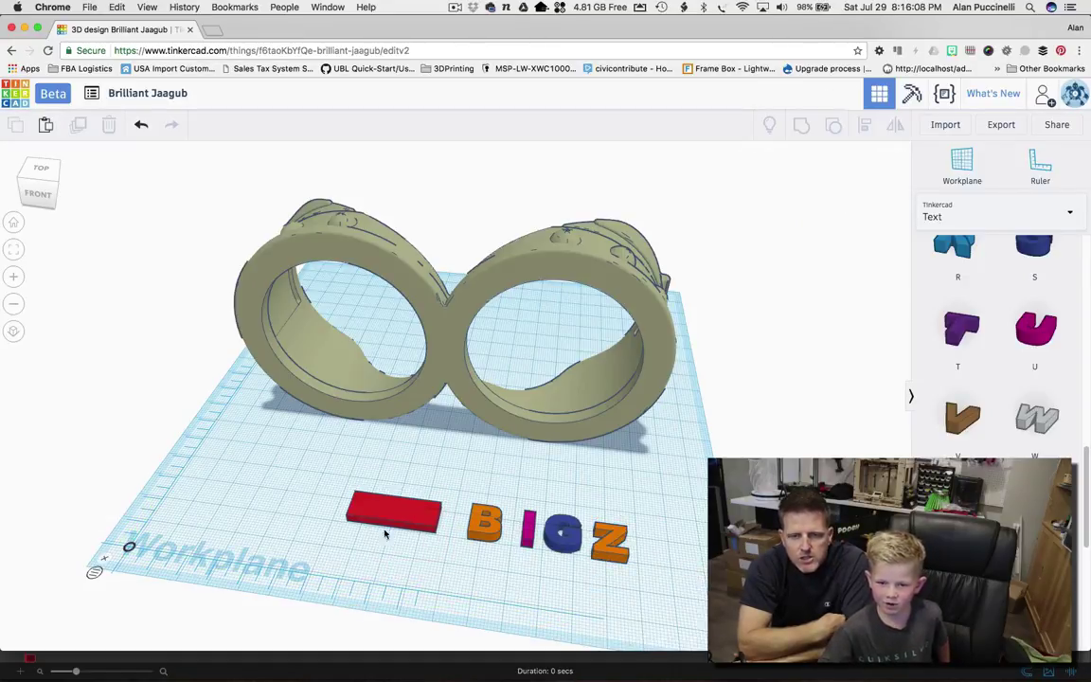
left_click_drag(505, 582, 520, 508)
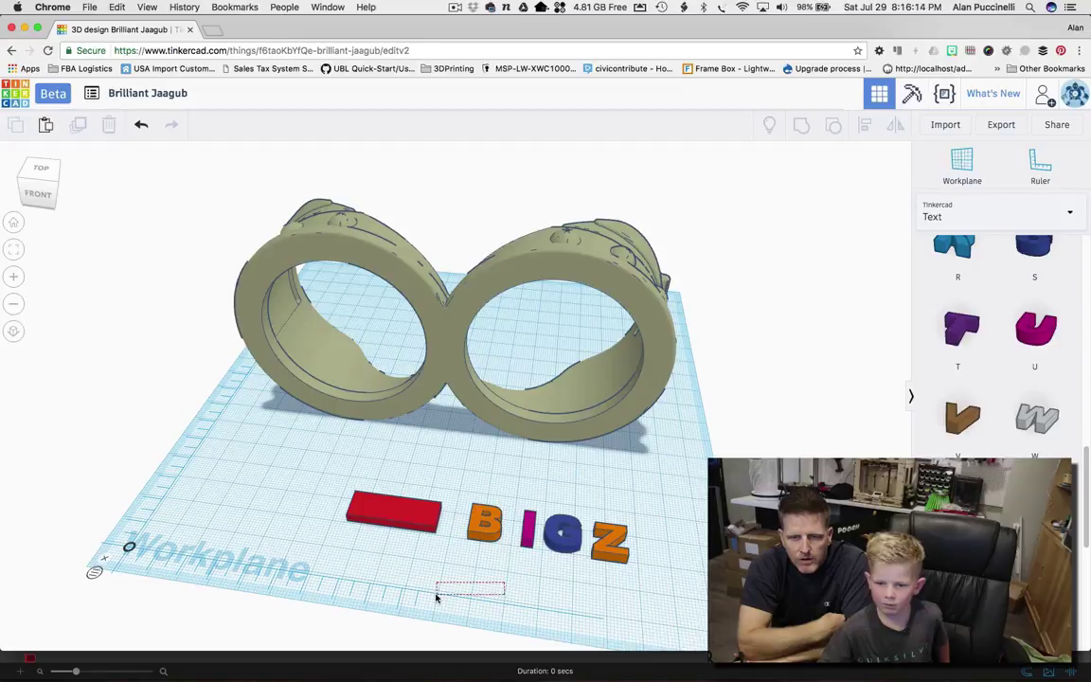
left_click_drag(438, 557, 696, 535)
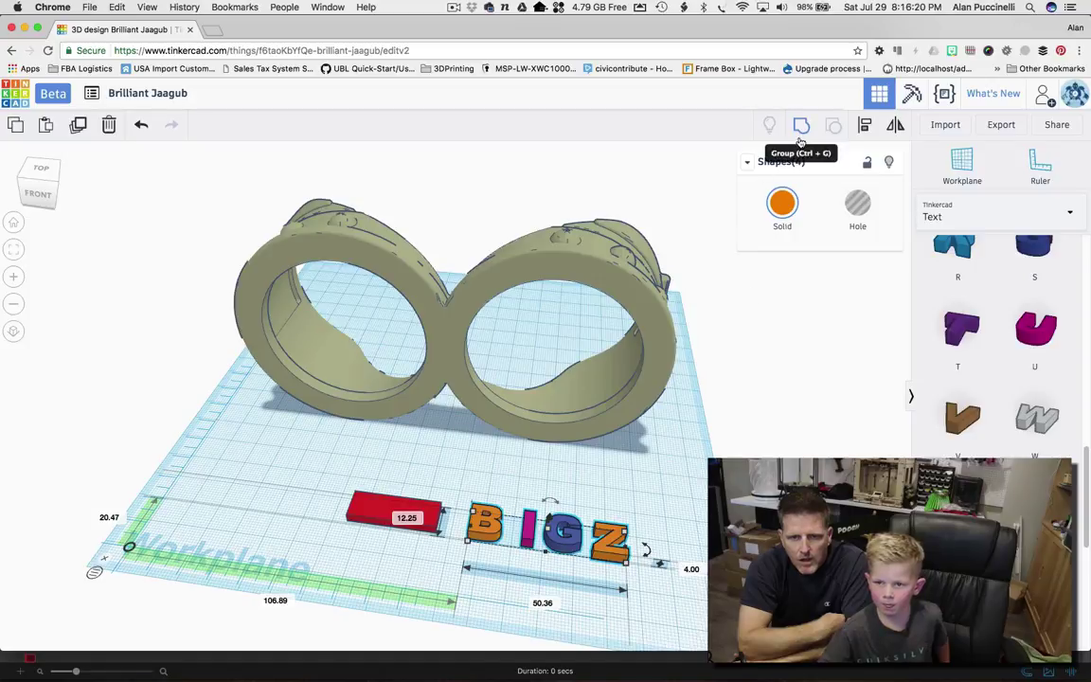
left_click(864, 144)
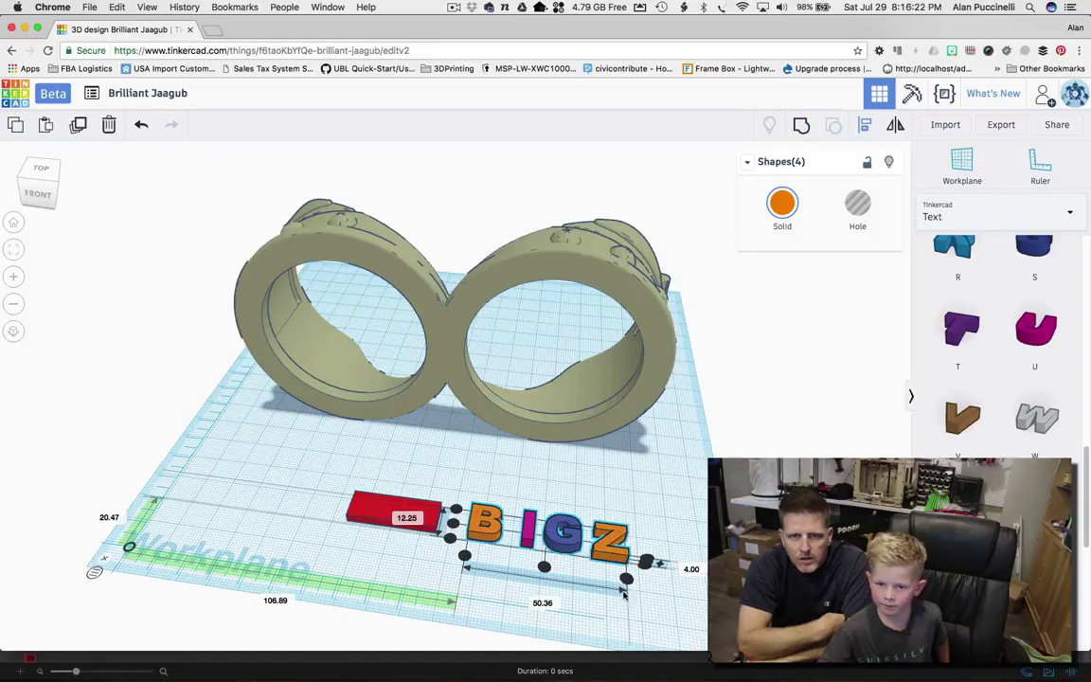
left_click(453, 523)
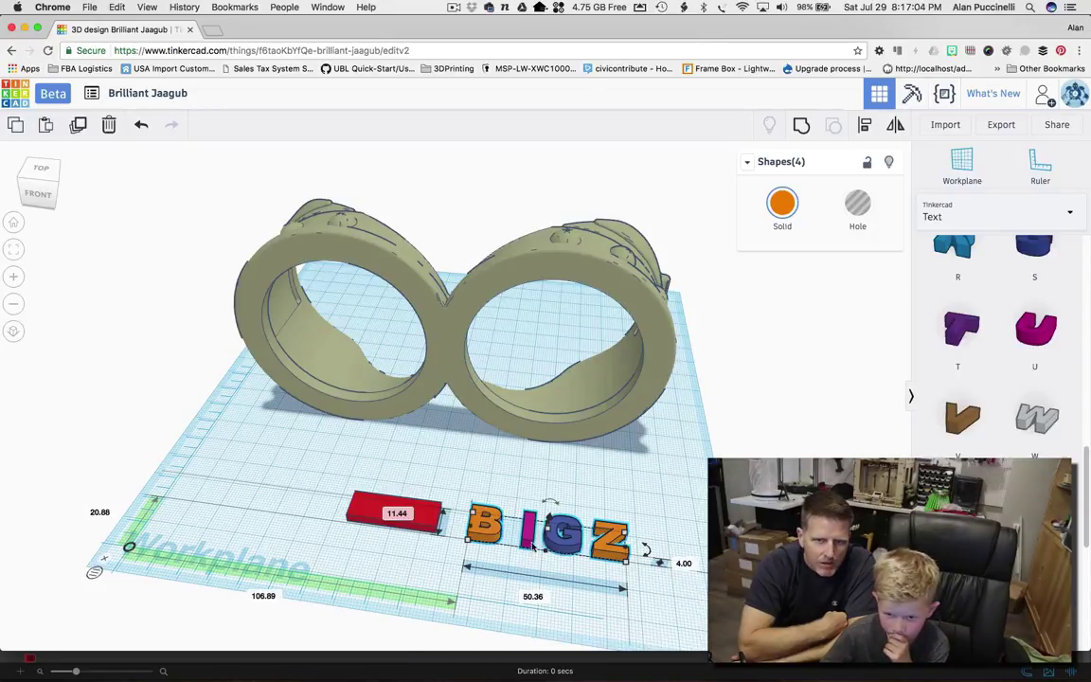
Tighten the letter spacing by moving the I, G and Z towards the B, leaving small, roughly even gaps.
left_click_drag(557, 530, 556, 530)
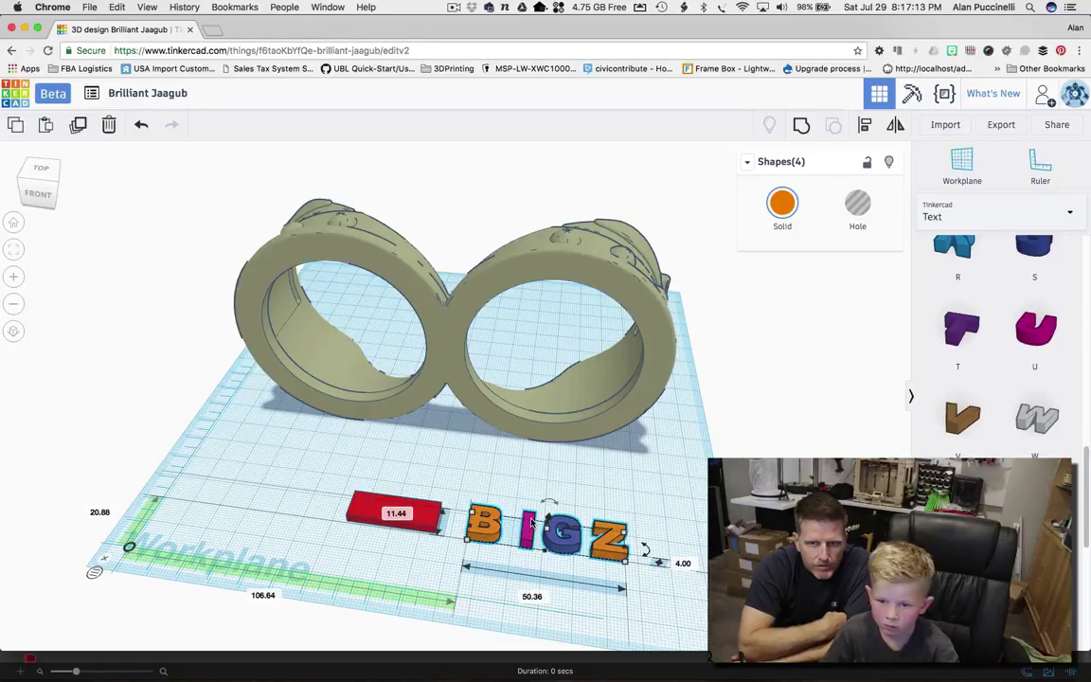
left_click(528, 519)
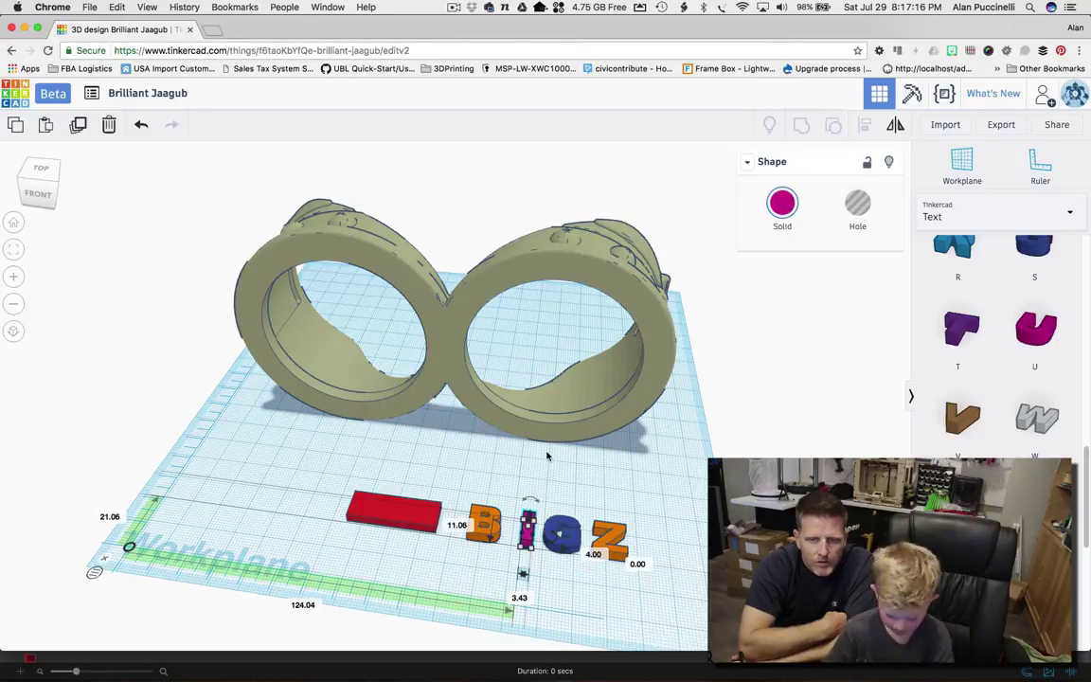
left_click_drag(528, 526, 514, 524)
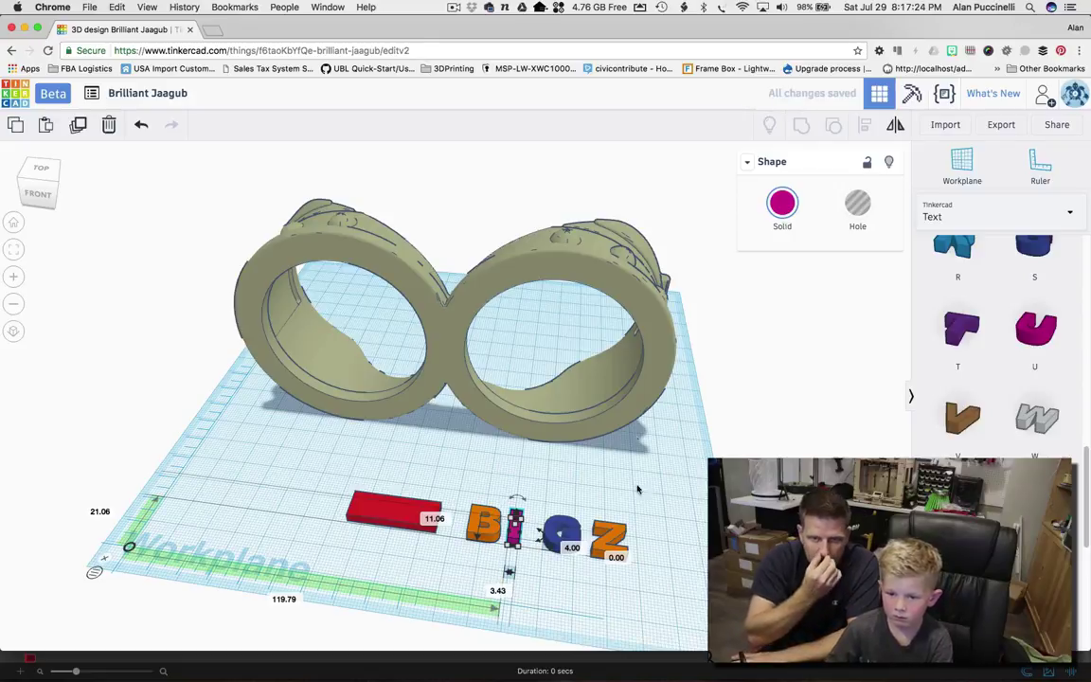
left_click(562, 539)
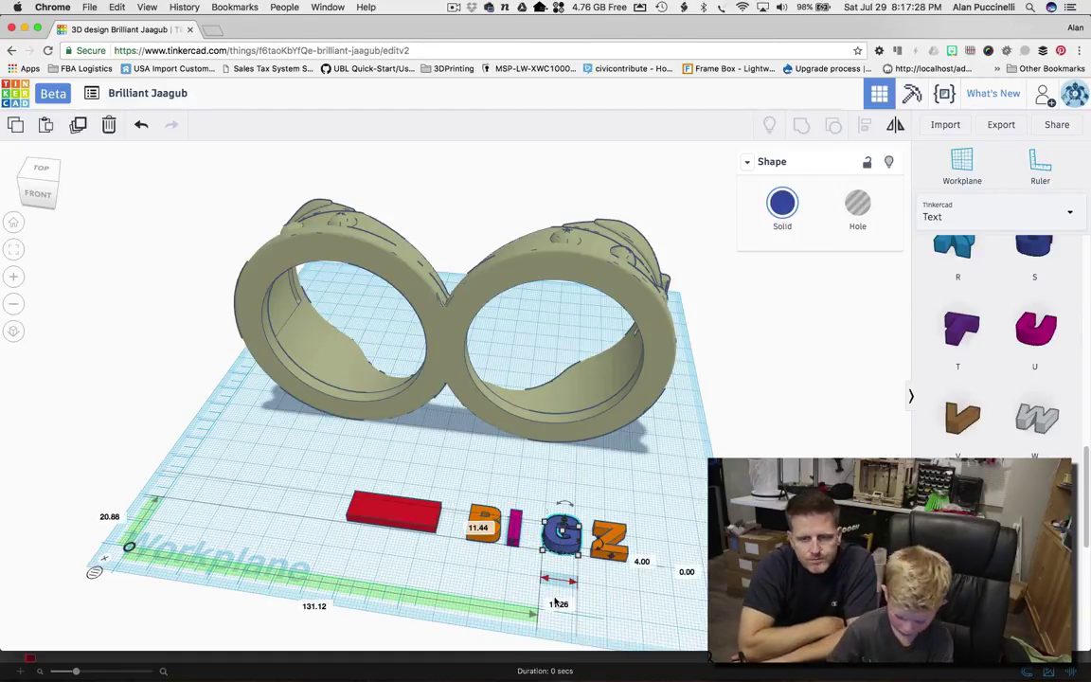
left_click_drag(562, 538, 547, 537)
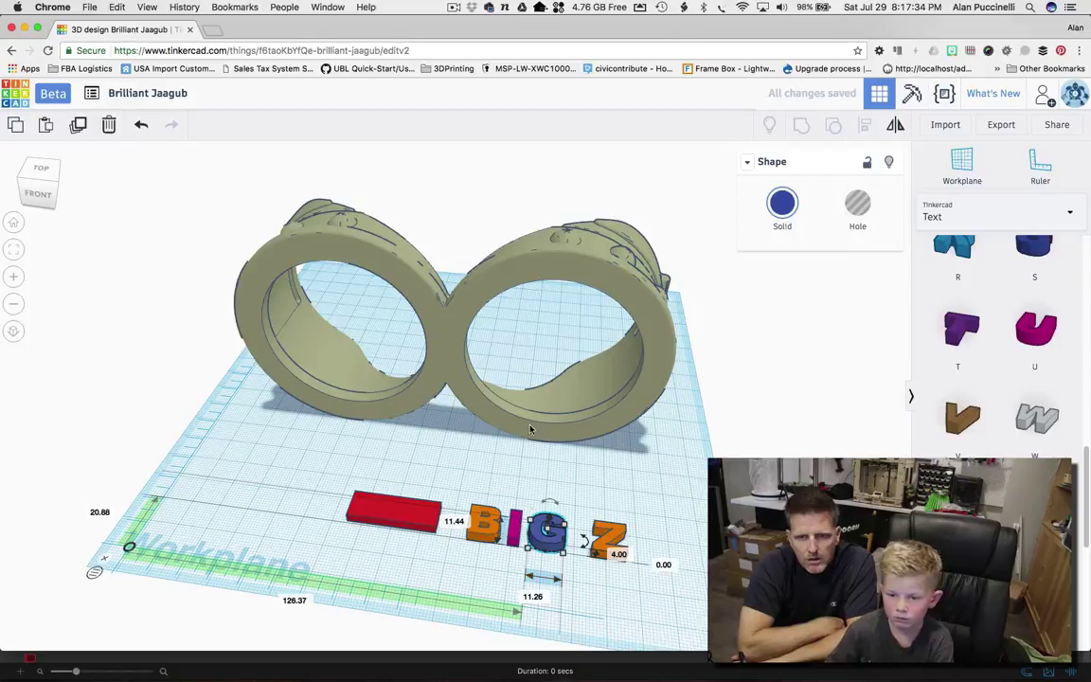
left_click(608, 536)
left_click_drag(607, 536, 587, 535)
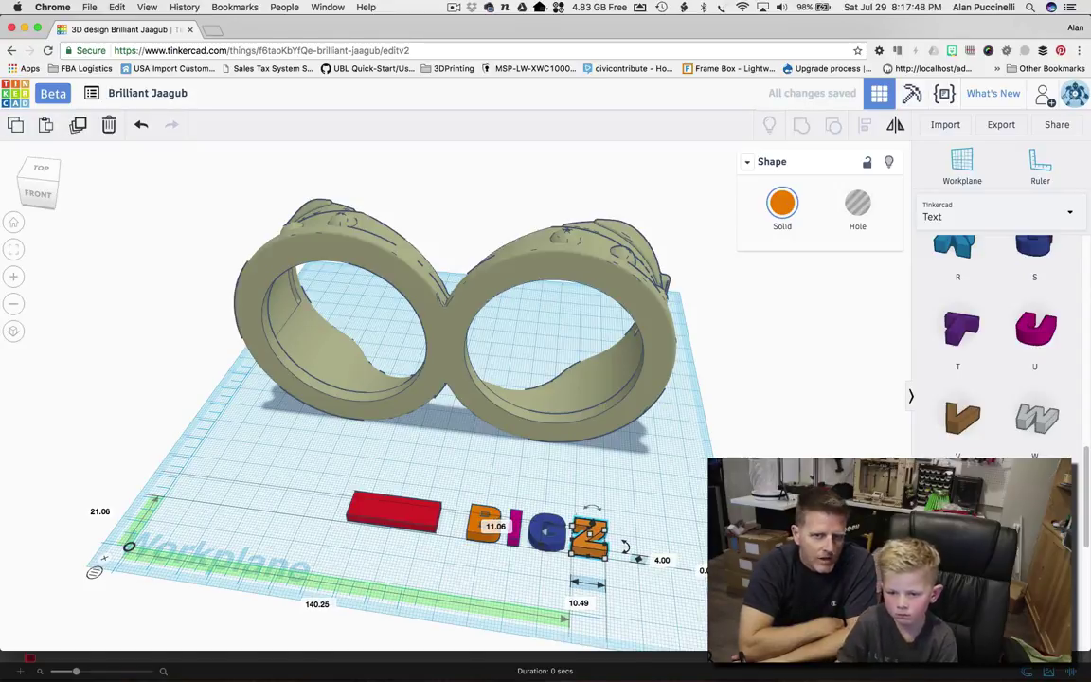
left_click(547, 542)
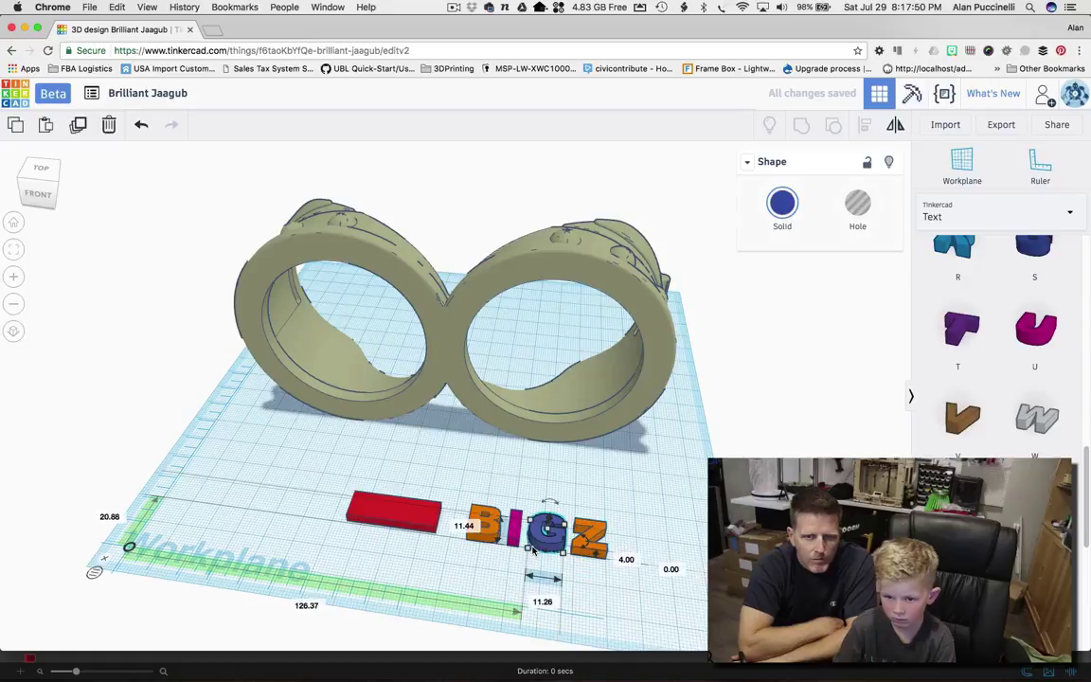
key("Left")
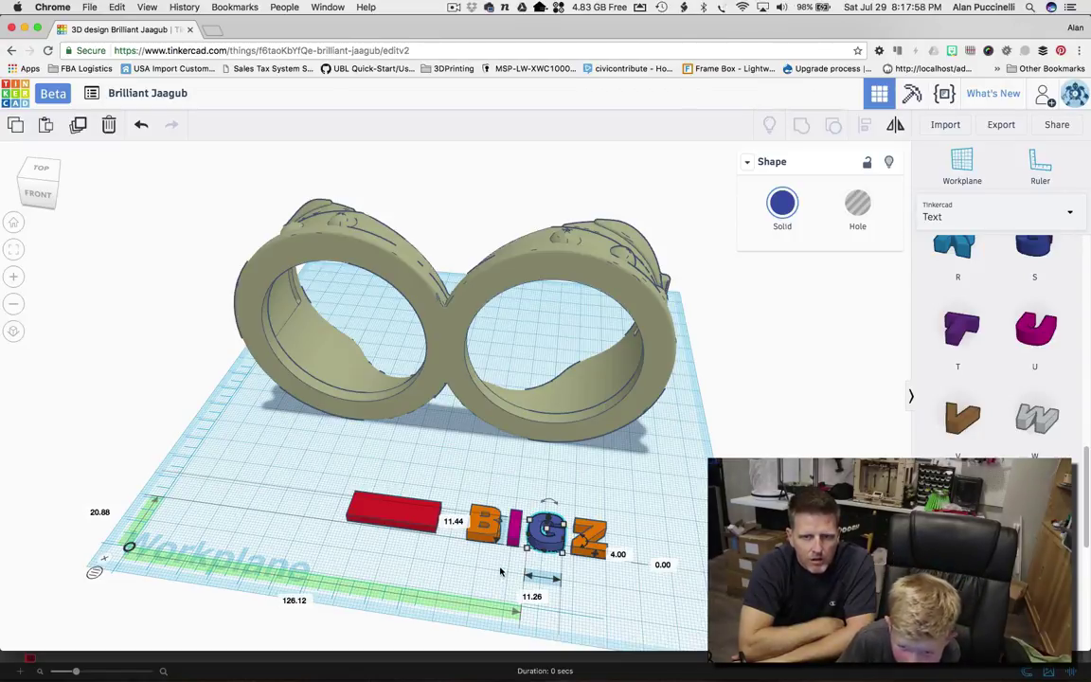
Group the four letters into one shape and colour it bright green.
left_click_drag(449, 523, 587, 435)
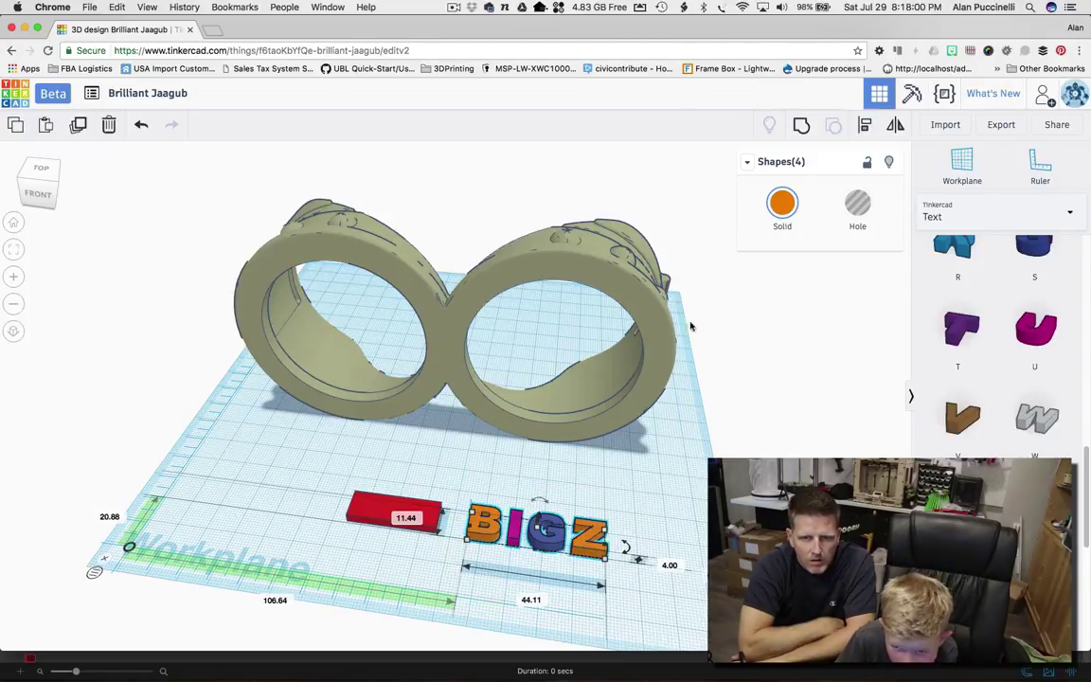
left_click(807, 125)
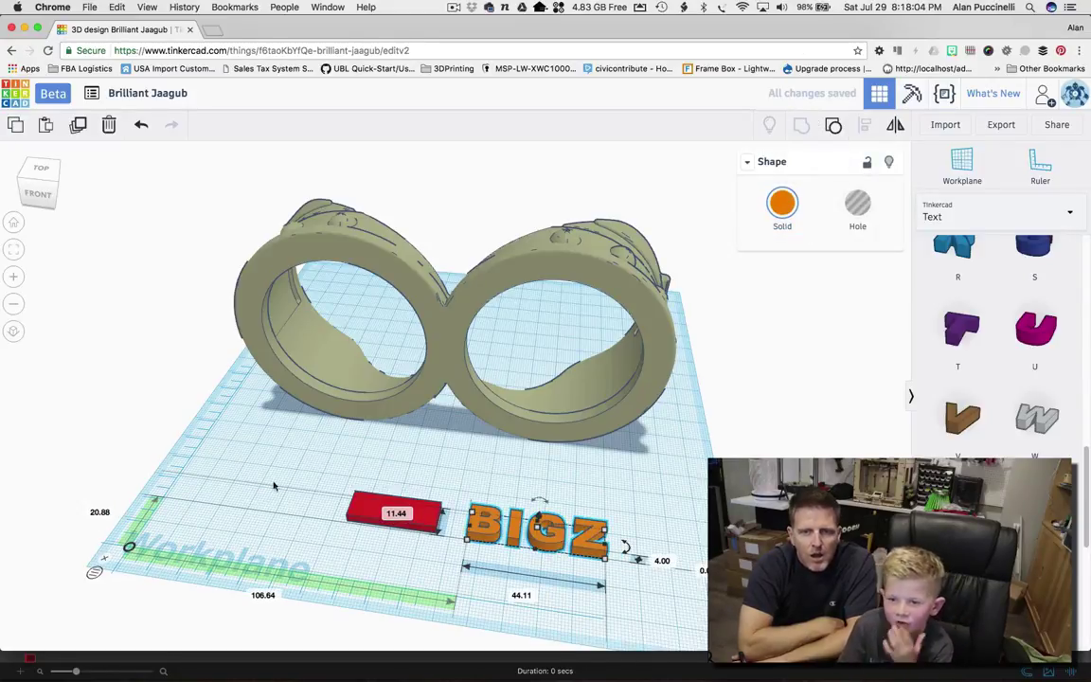
left_click(778, 203)
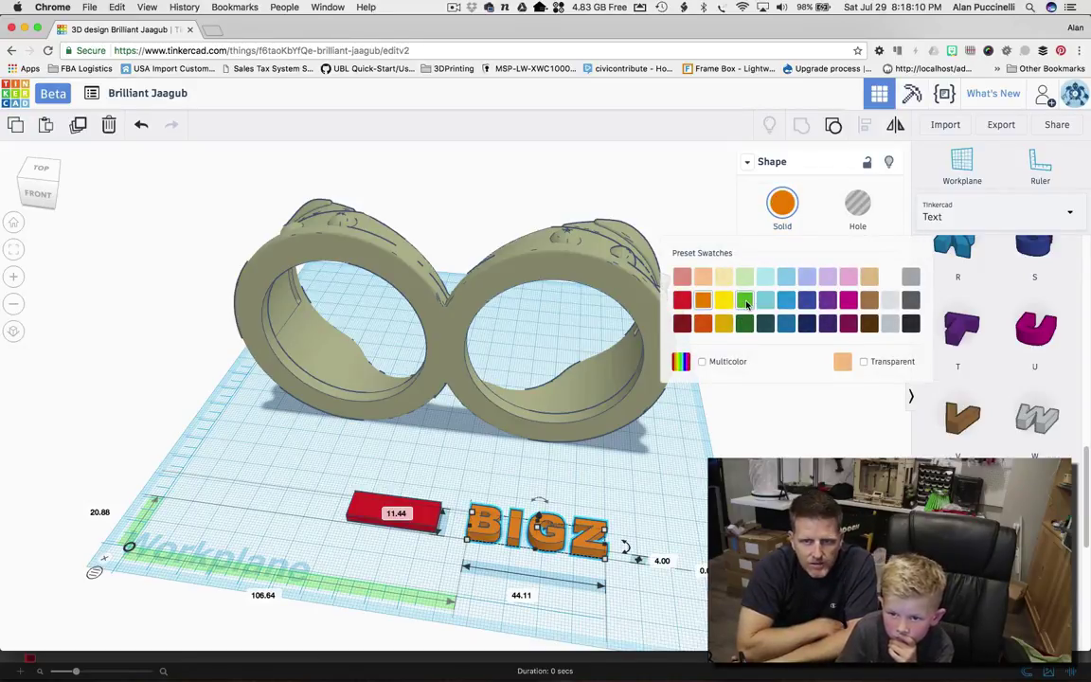
left_click(746, 301)
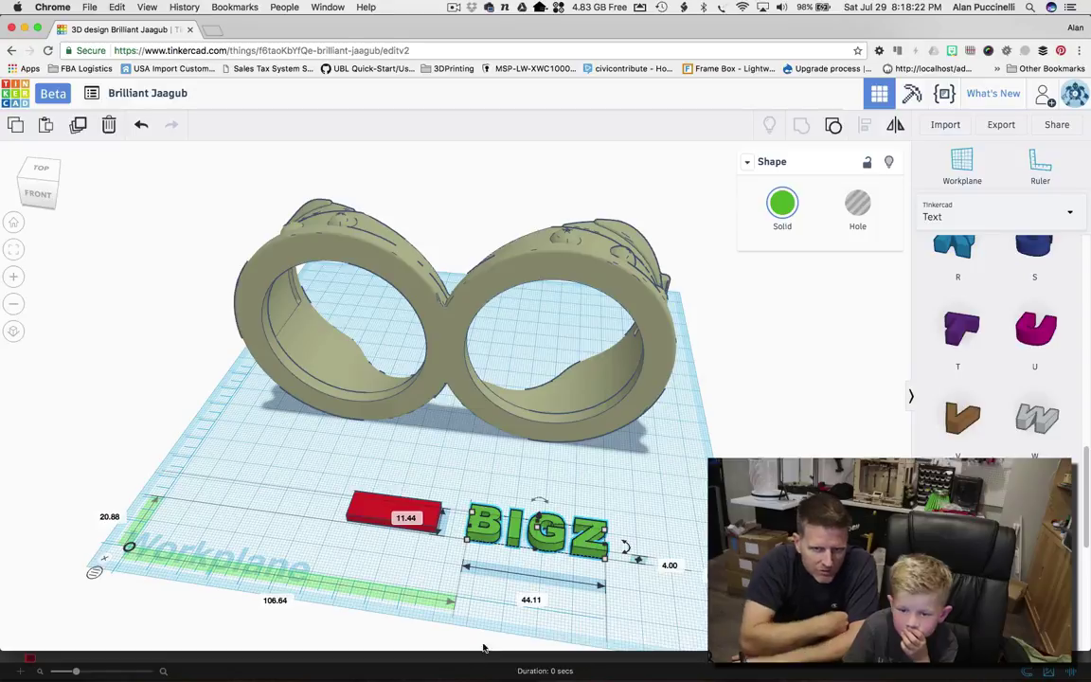
Set the BIGZ lettering's footprint to 28 across and 8 front to back.
left_click(532, 599)
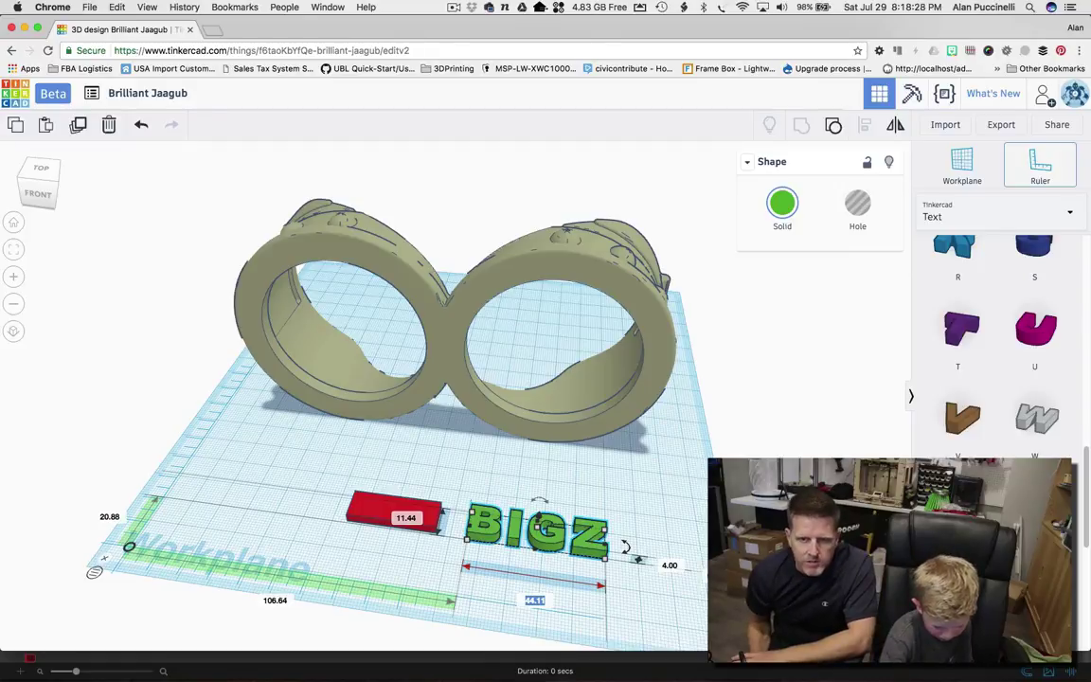
type("2")
key("Return")
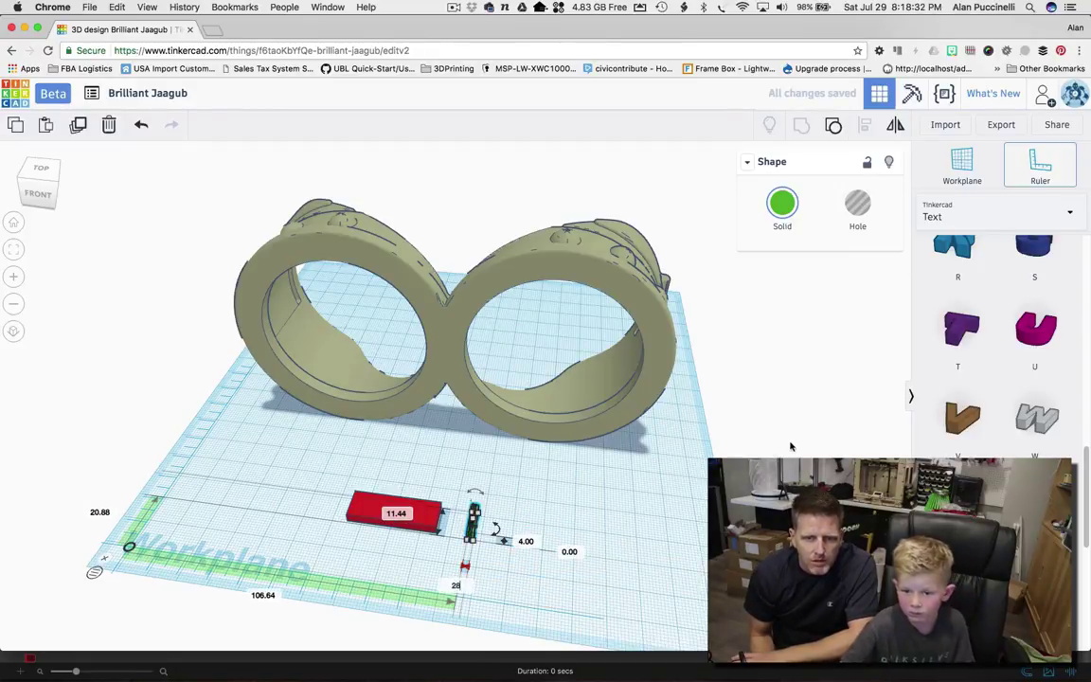
type("8")
key("Return")
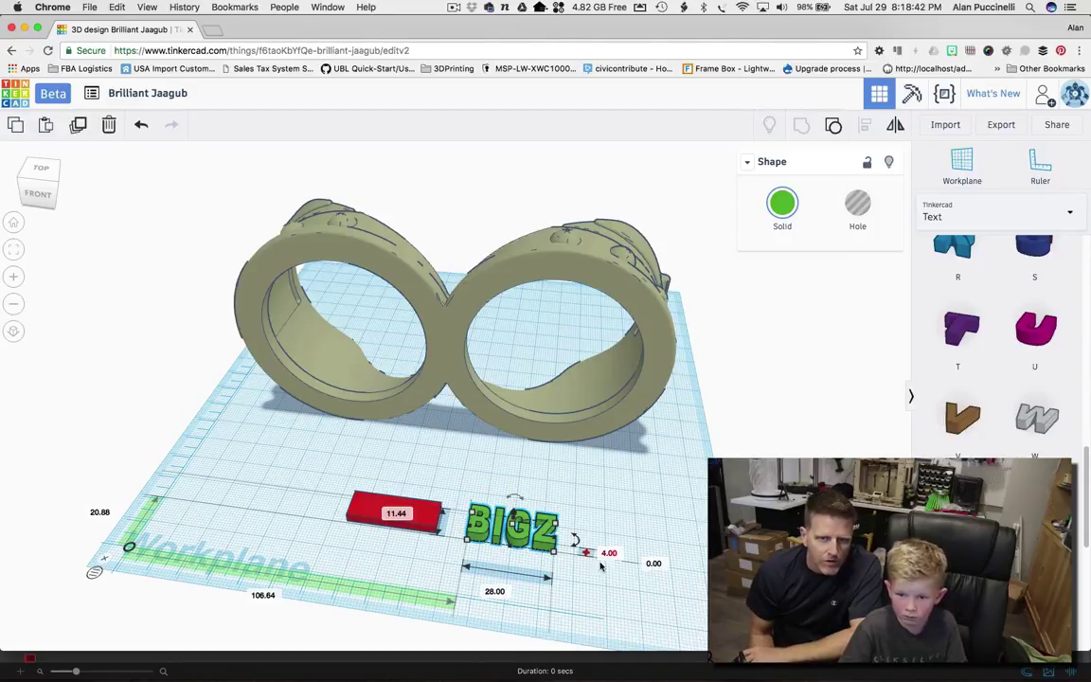
left_click(399, 512)
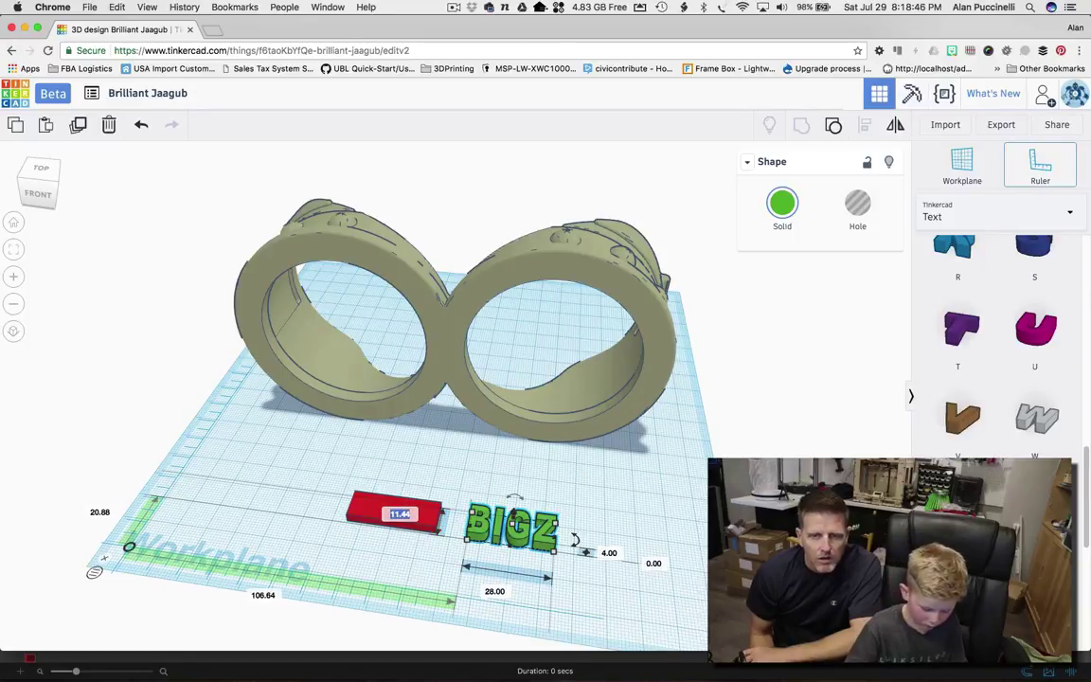
type("8")
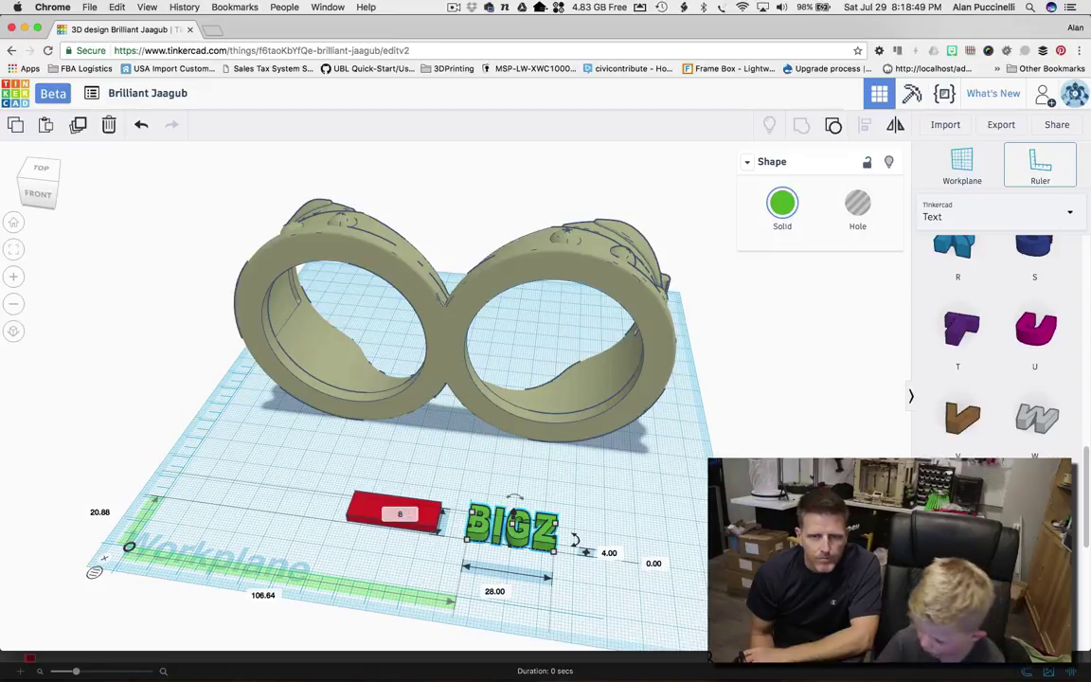
key("Return")
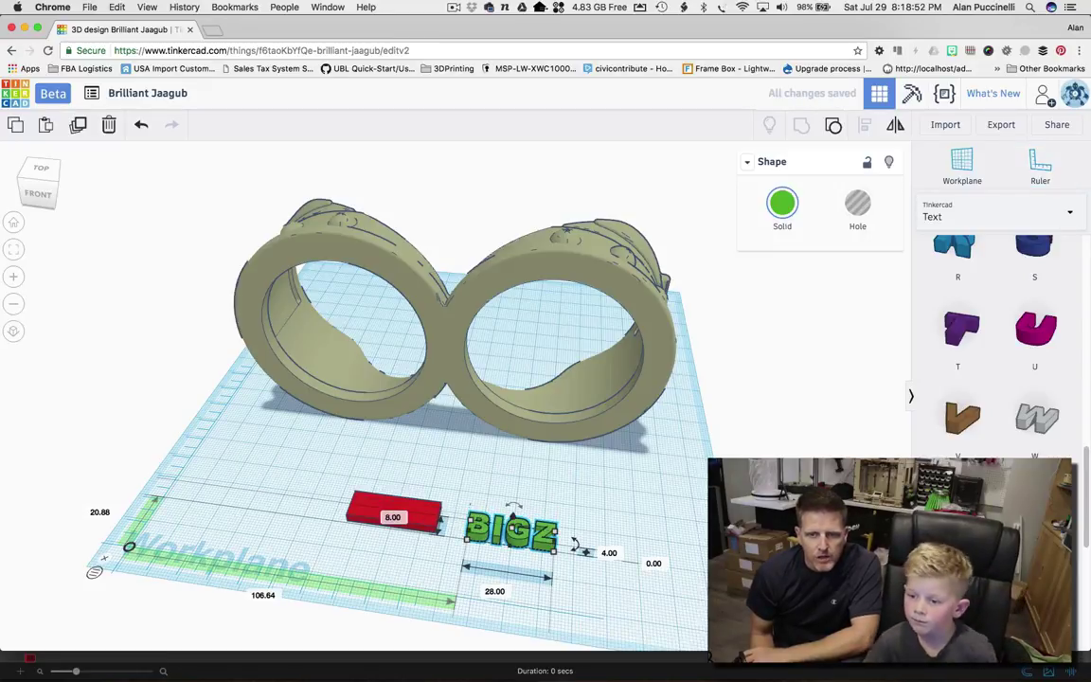
Set the height of the BIGZ lettering to 1.
left_click(609, 552)
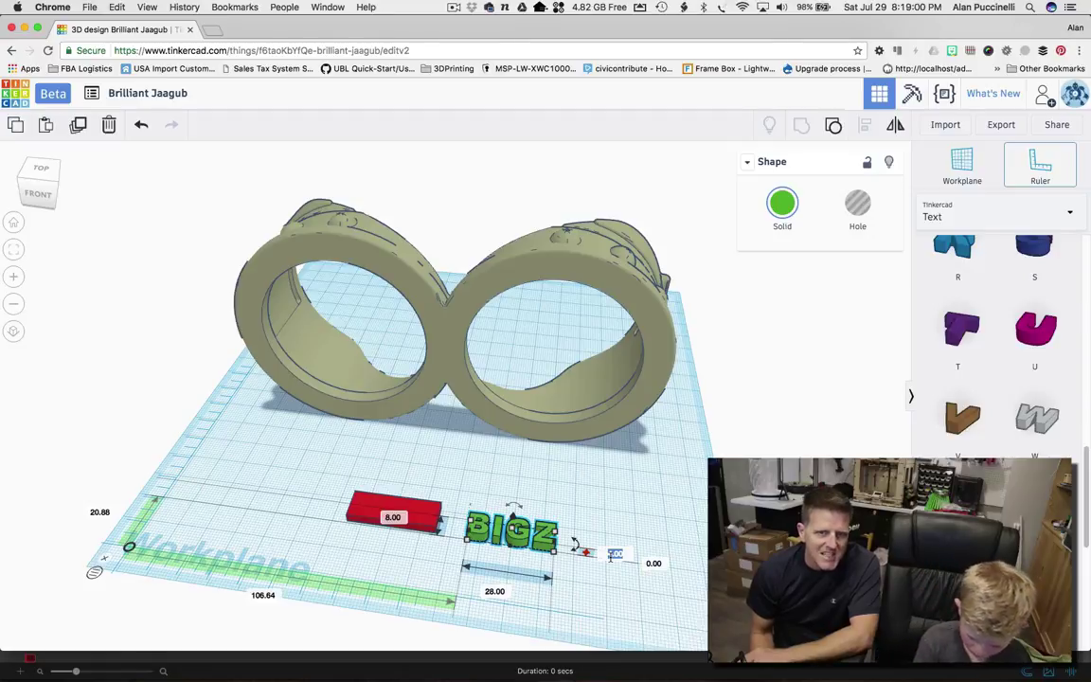
type("1")
key("Return")
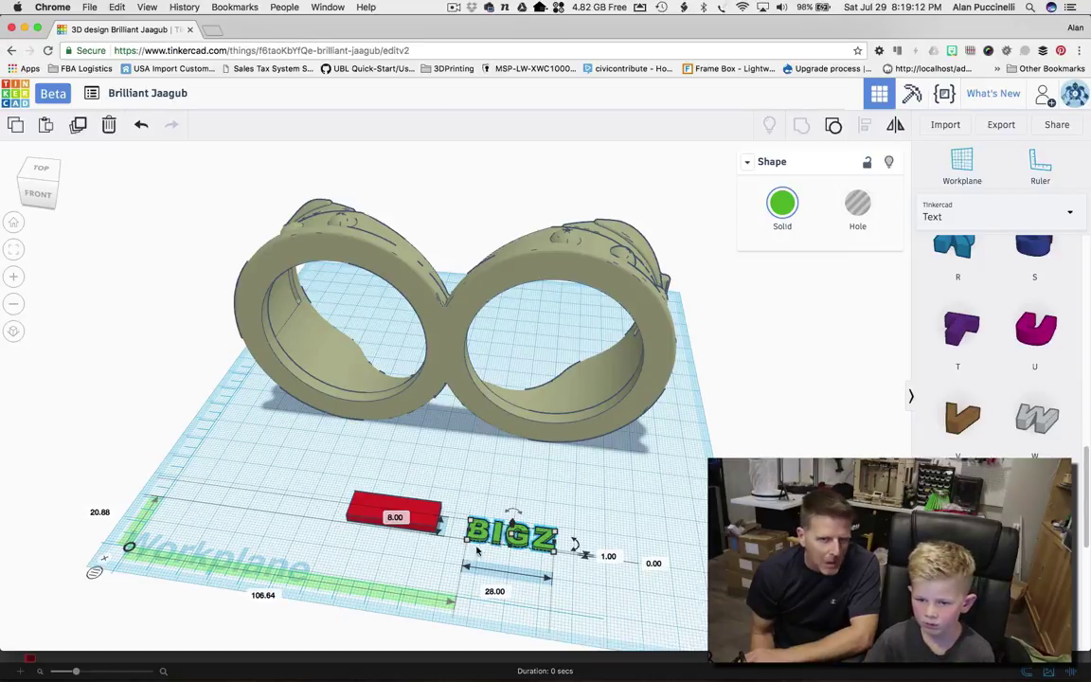
Turn the BIGZ lettering into a hole shape.
left_click_drag(370, 531, 824, 517)
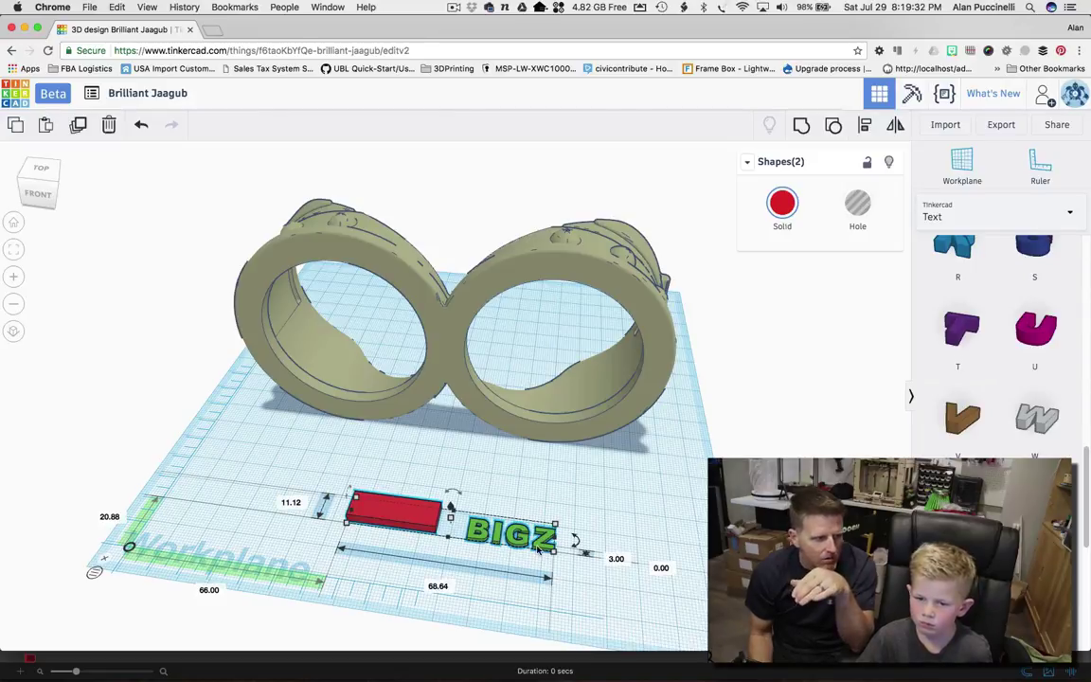
left_click_drag(538, 542, 540, 545)
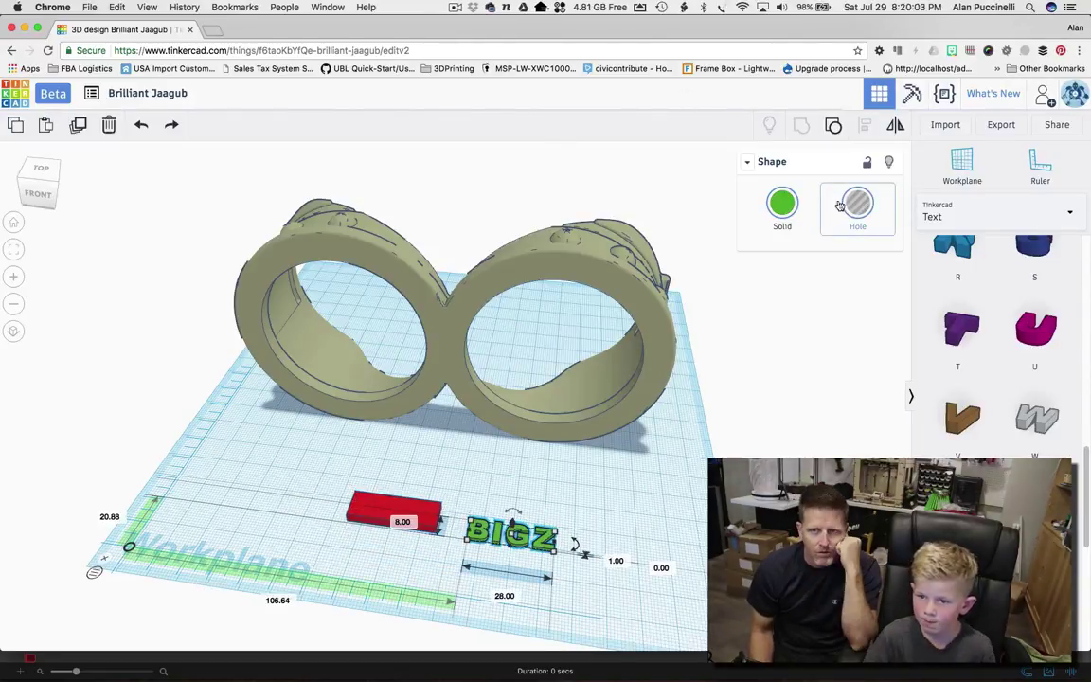
left_click(839, 207)
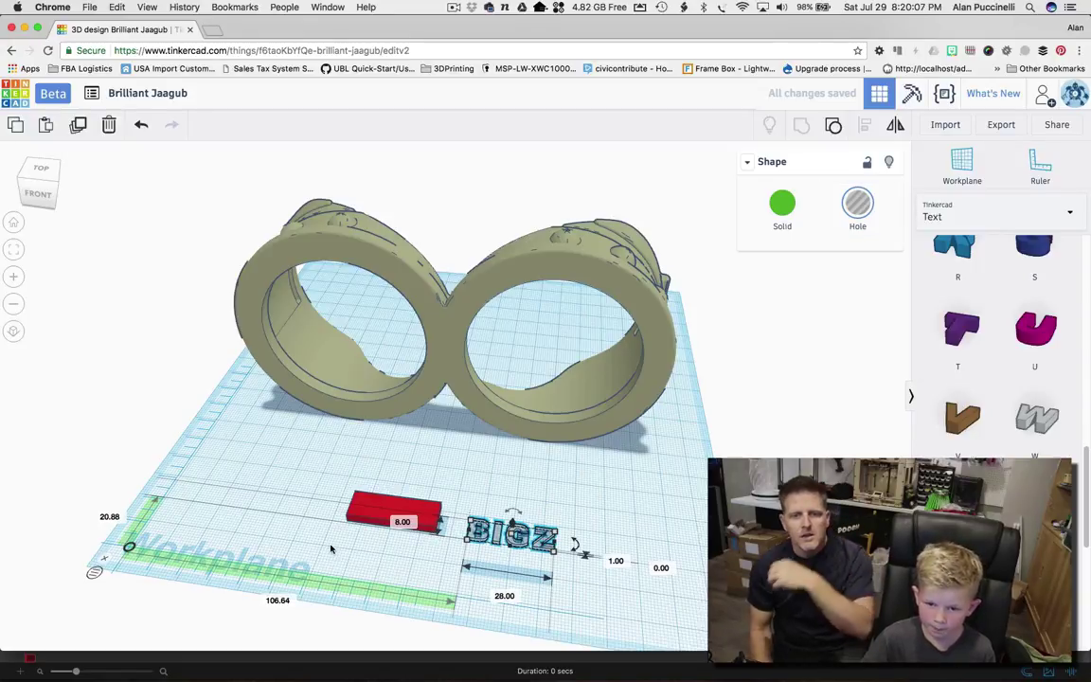
Align the red plate and the BIGZ hole lettering so the letters sit centred across and front to back on the plate.
left_click_drag(331, 544, 561, 460)
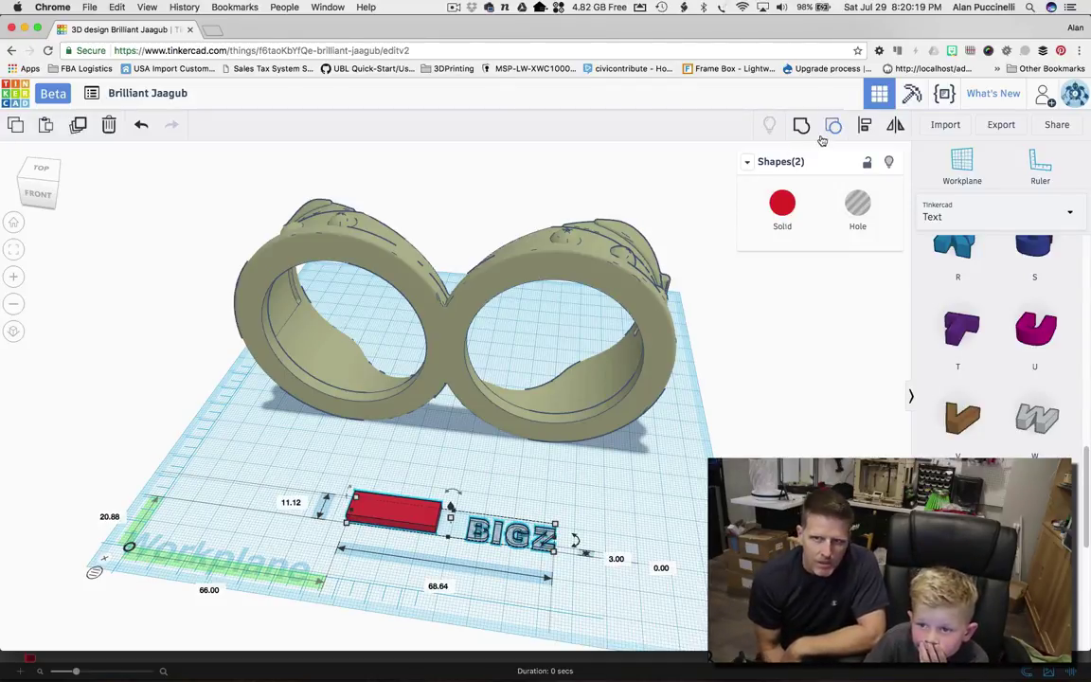
left_click(864, 135)
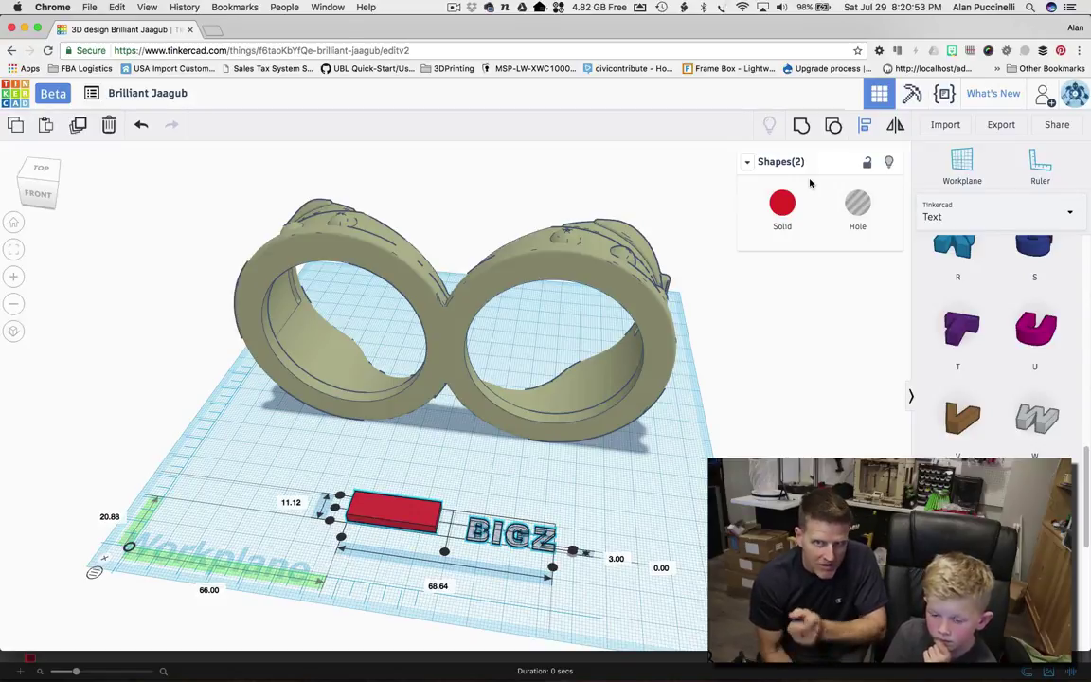
key("Escape")
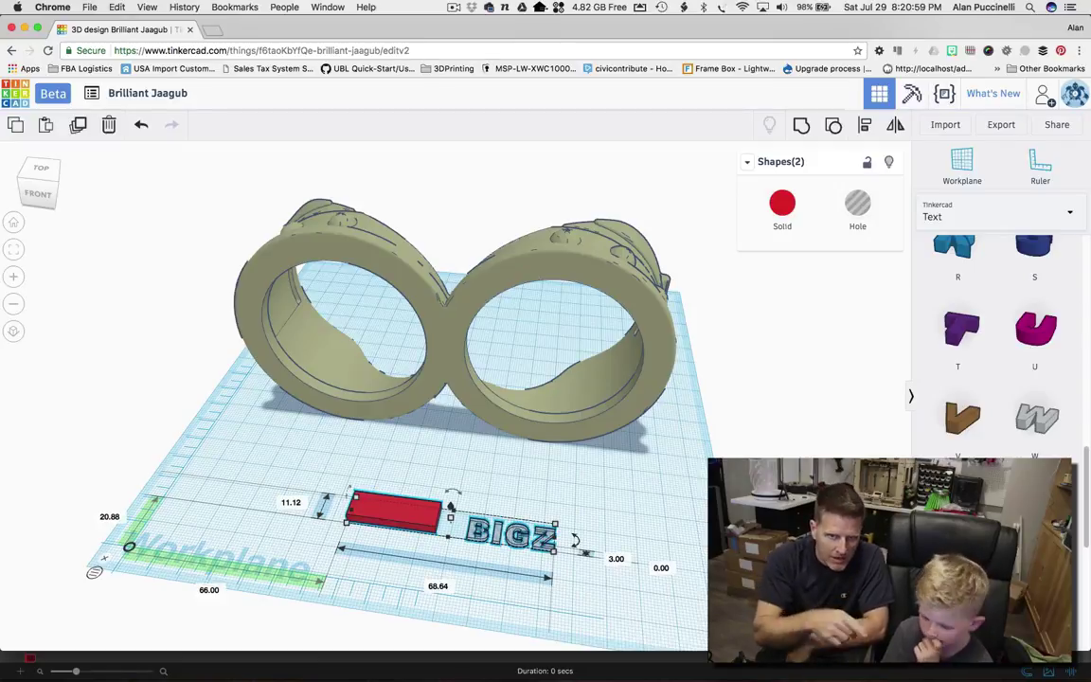
key("l")
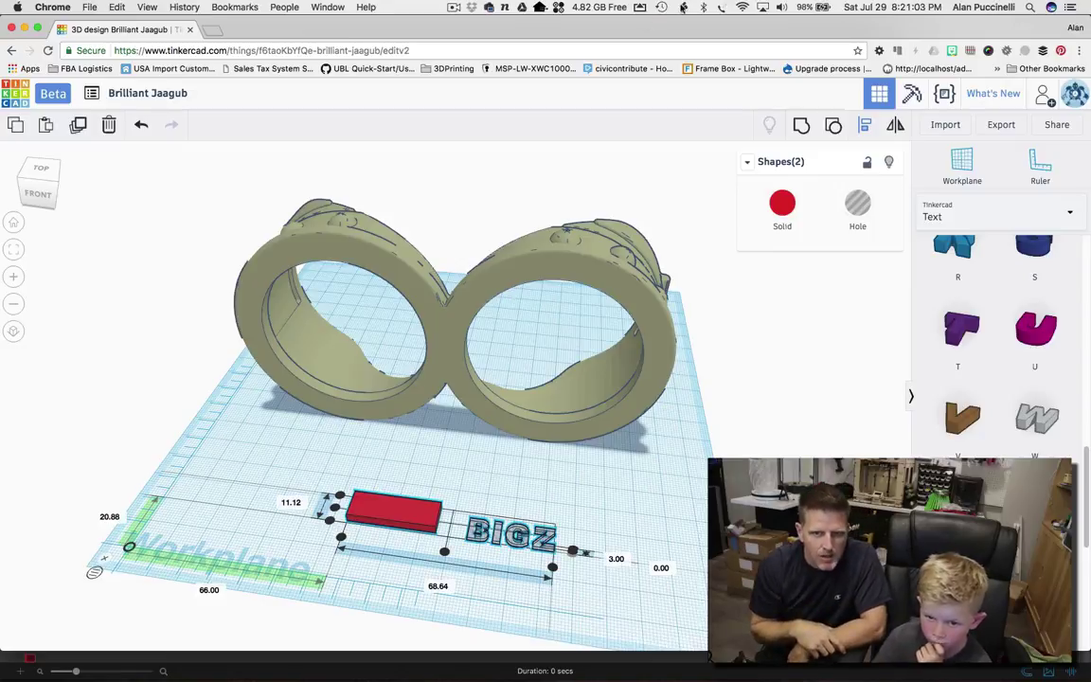
left_click(334, 509)
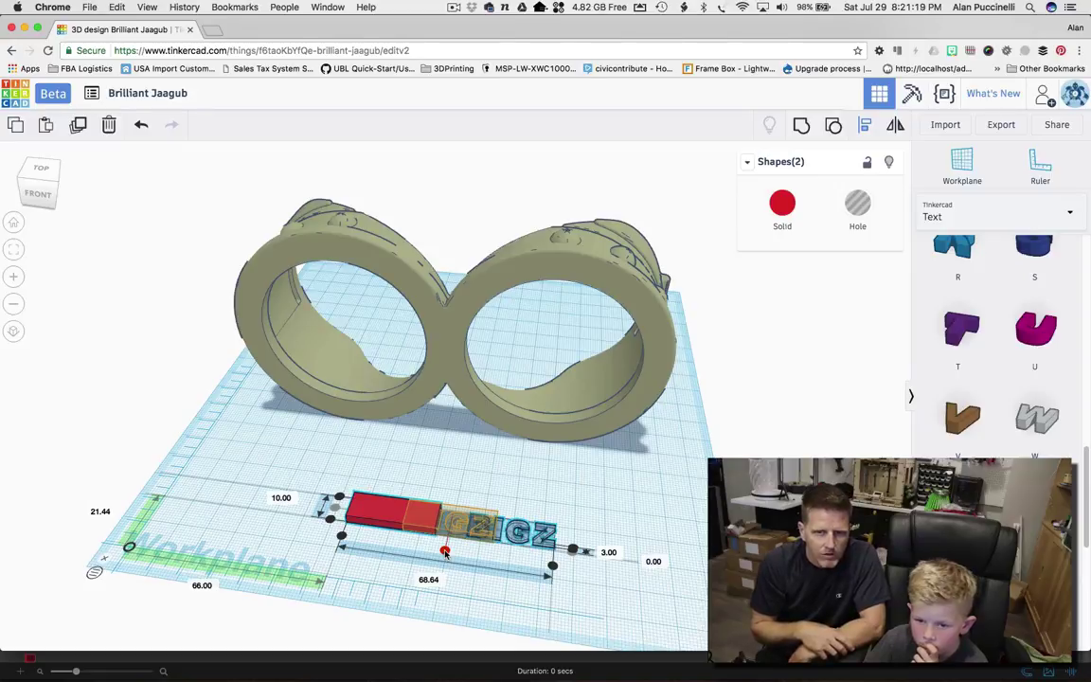
left_click(444, 551)
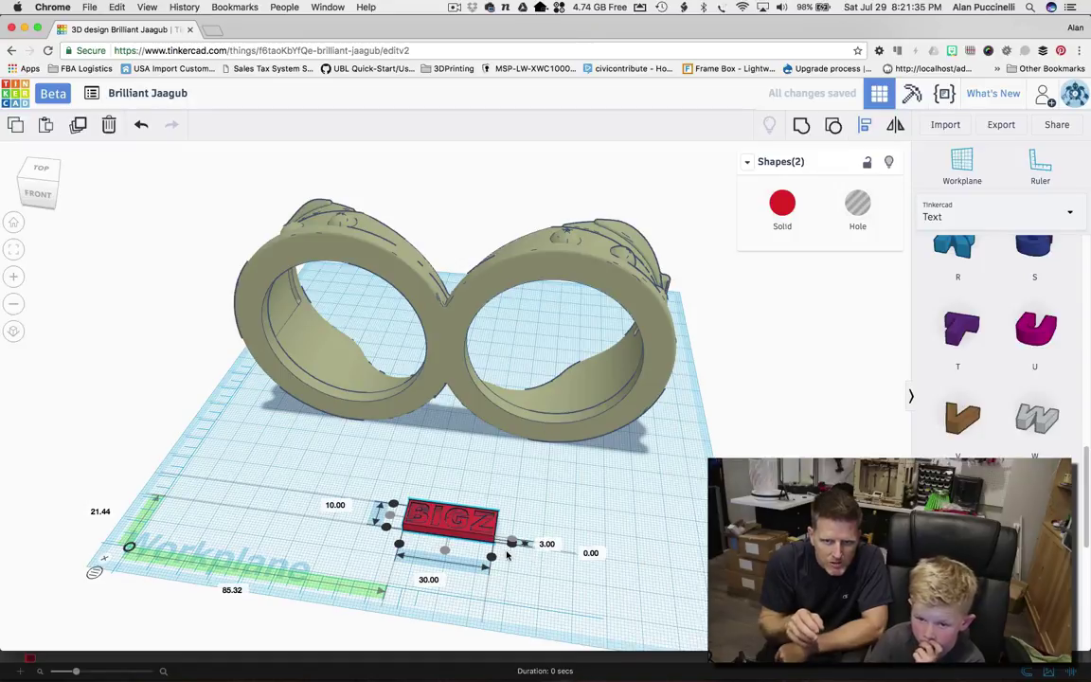
Group the red plate with the BIGZ hole lettering to cut the letters into the plate.
scroll(506, 556, "up", 4)
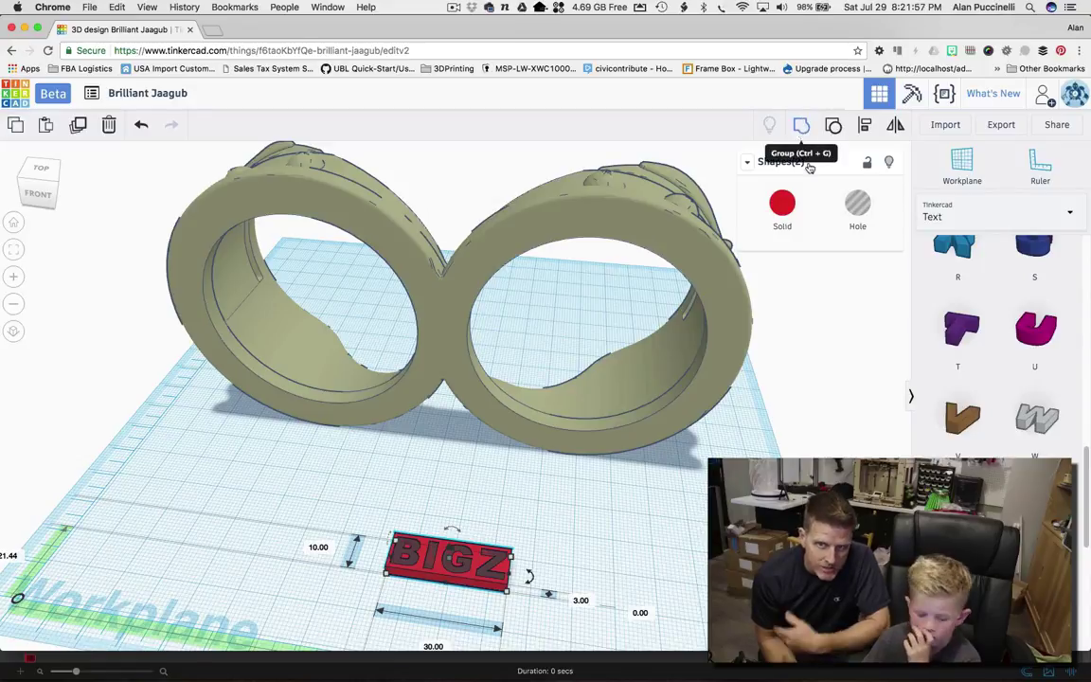
mouse_move(1044, 677)
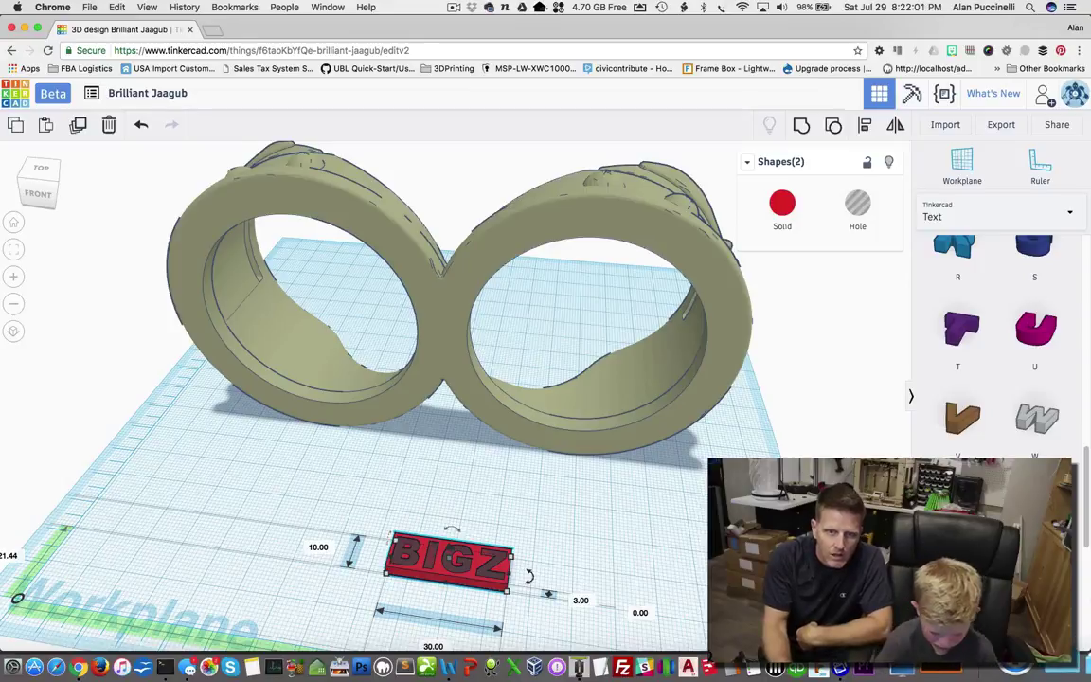
key("ctrl+g")
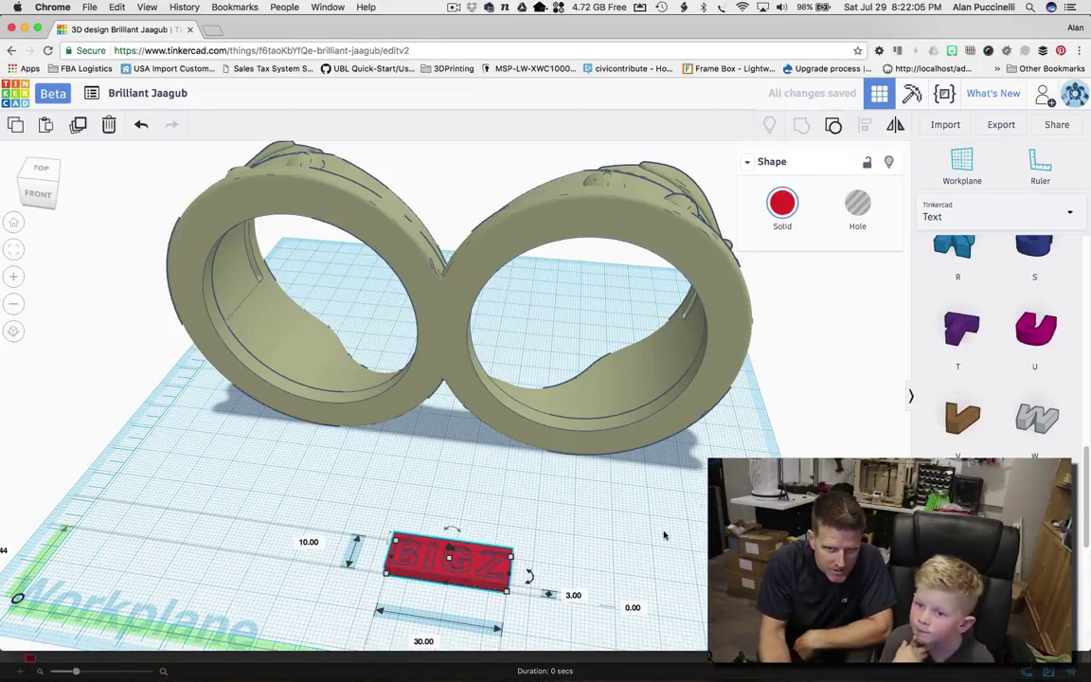
Examine the recessed BIGZ letters on the red plate up close from a low front angle.
scroll(548, 555, "up", 4)
right_click_drag(550, 524, 561, 483)
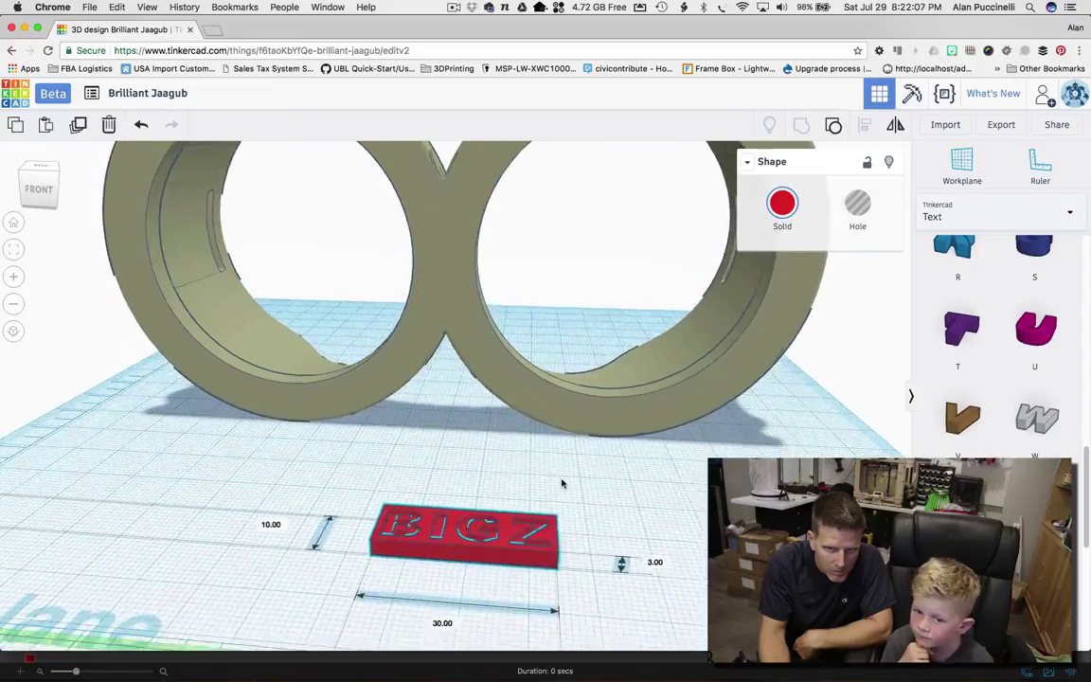
scroll(464, 568, "up", 5)
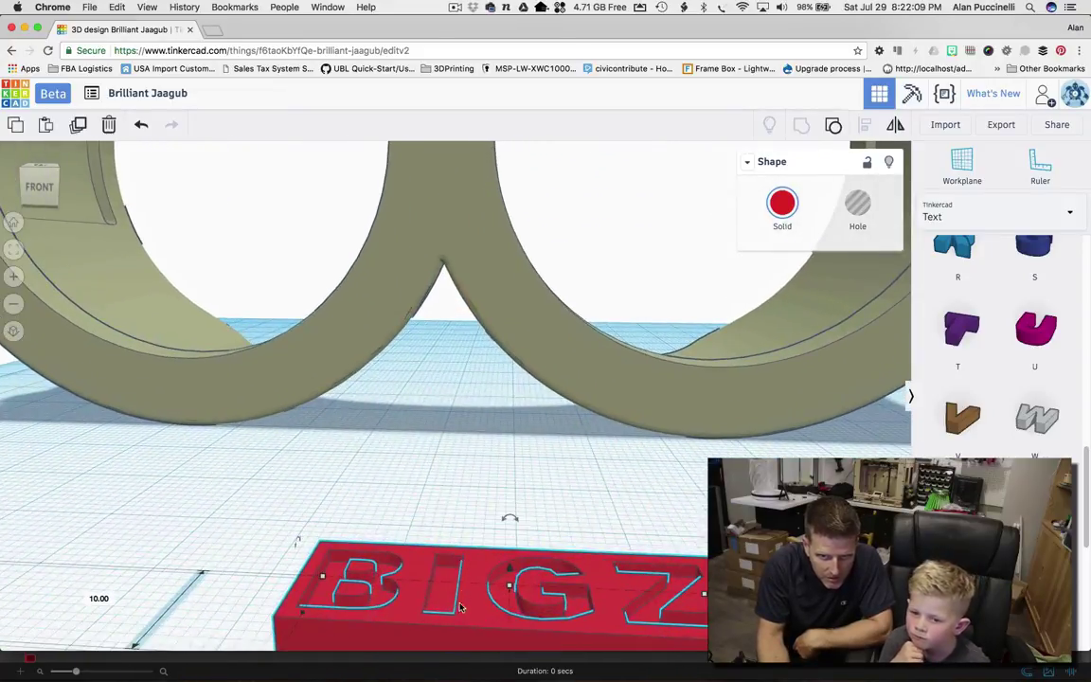
scroll(556, 553, "down", 3)
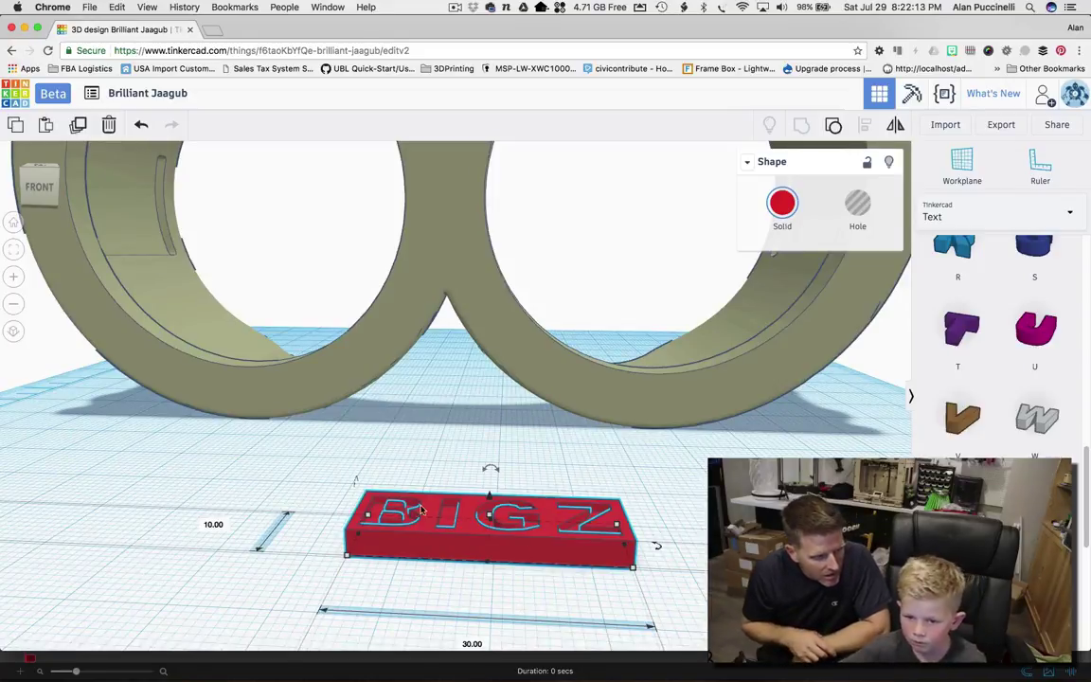
scroll(438, 511, "down", 5)
scroll(437, 493, "down", 2)
scroll(452, 398, "up", 10)
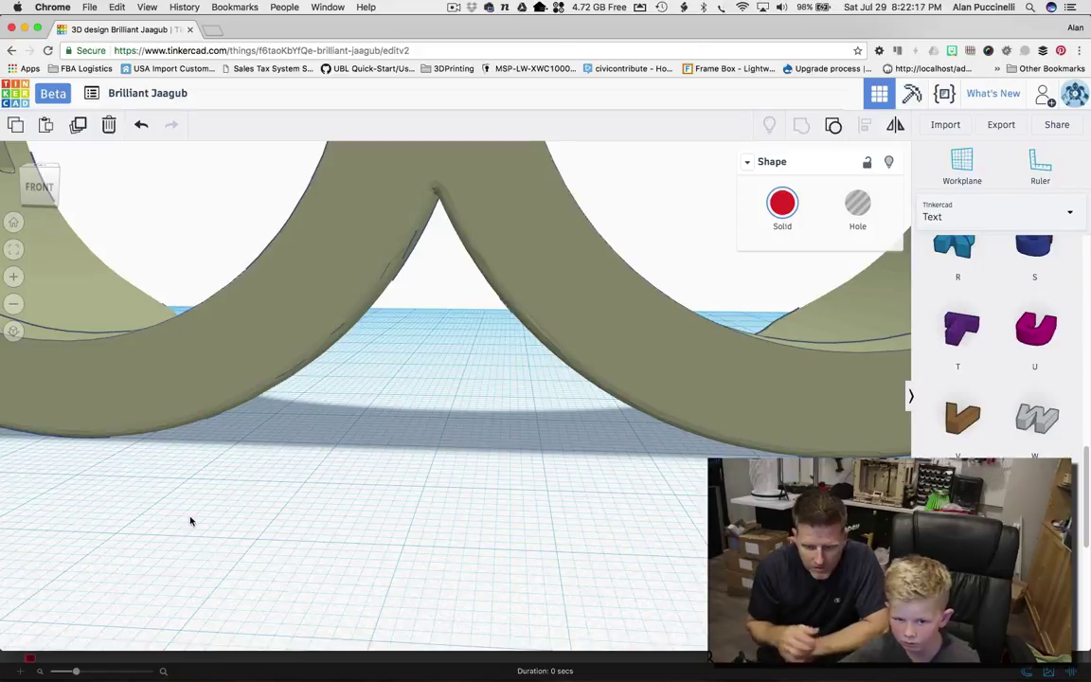
scroll(189, 519, "down", 4)
scroll(197, 518, "down", 3)
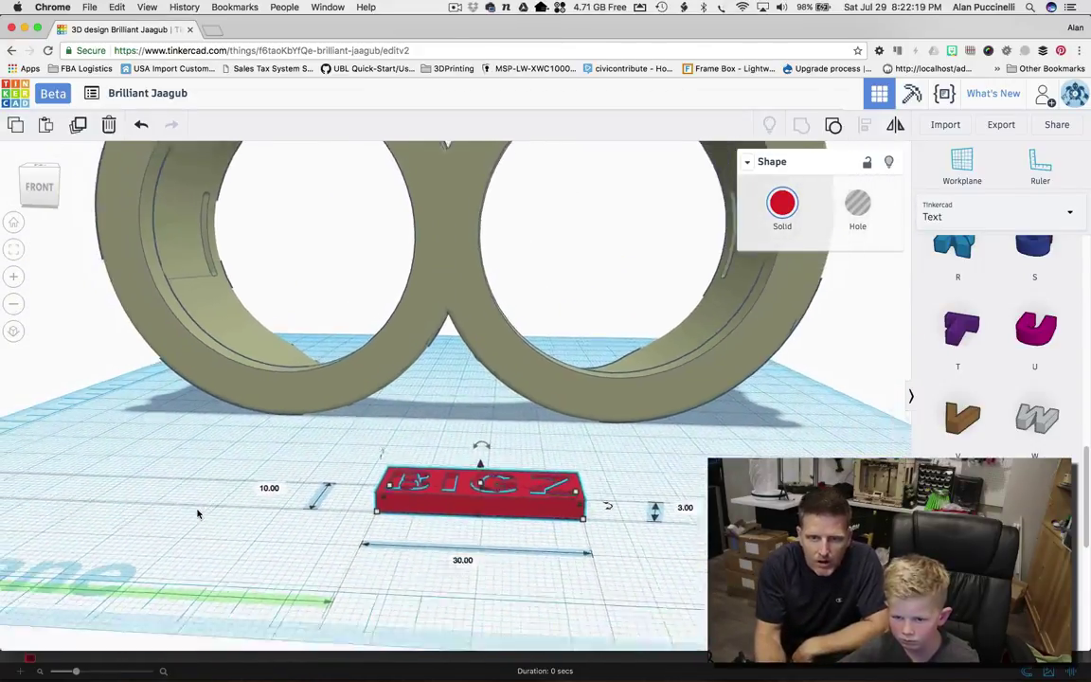
Rotate the BIGZ plate by -90° flat on the workplane so its length runs front to back.
left_click(38, 175)
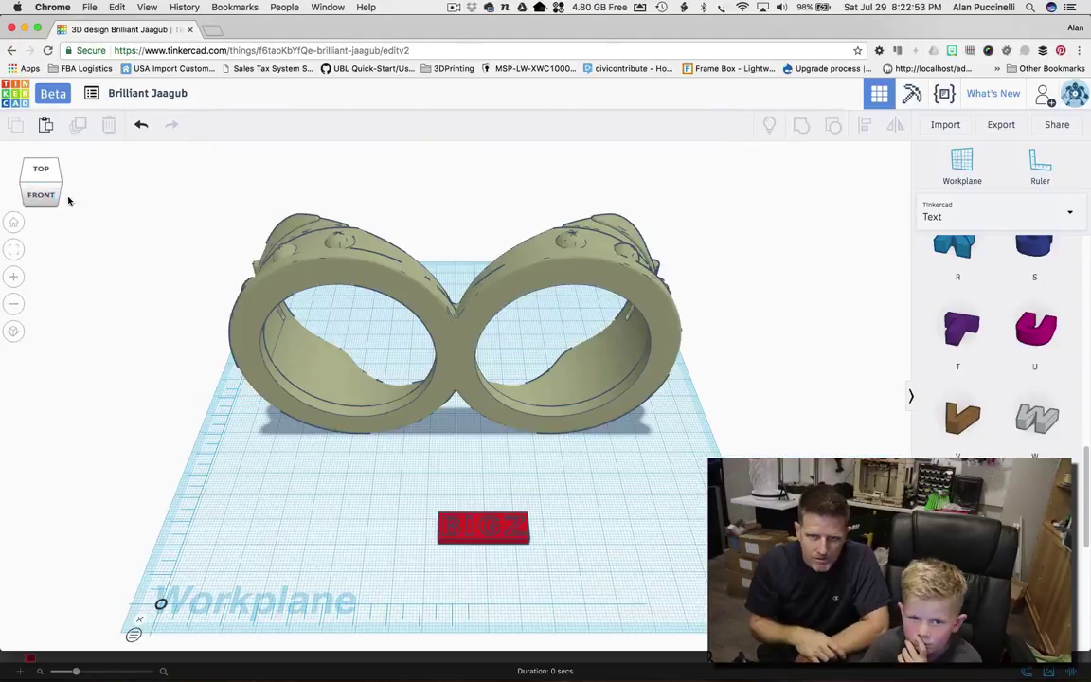
left_click(494, 536)
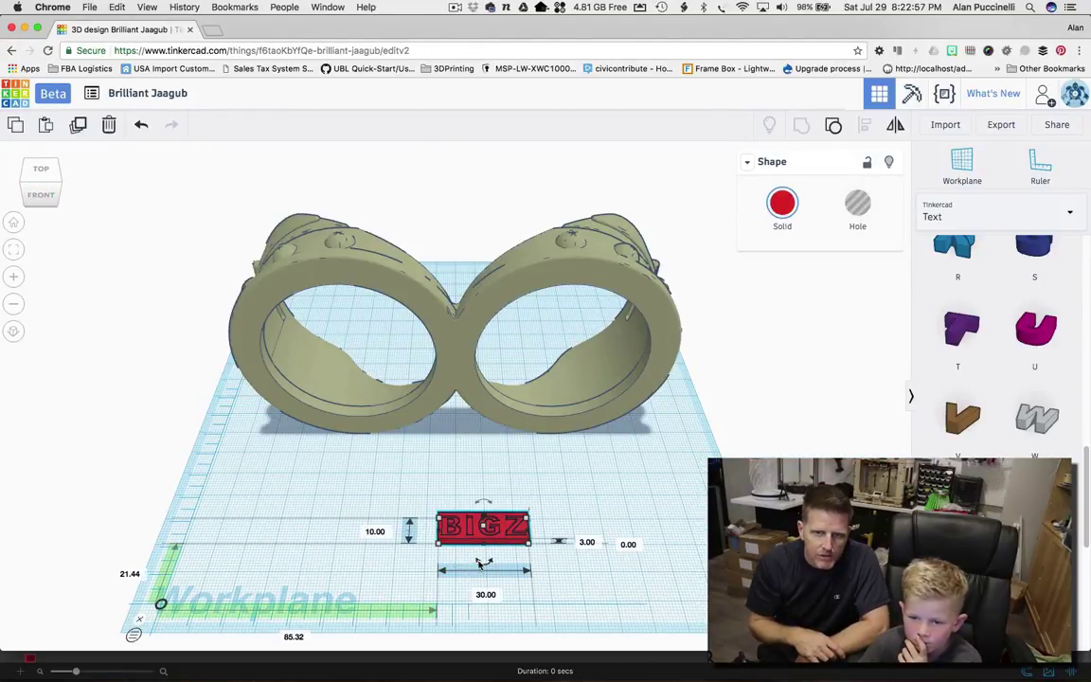
left_click_drag(483, 561, 511, 536)
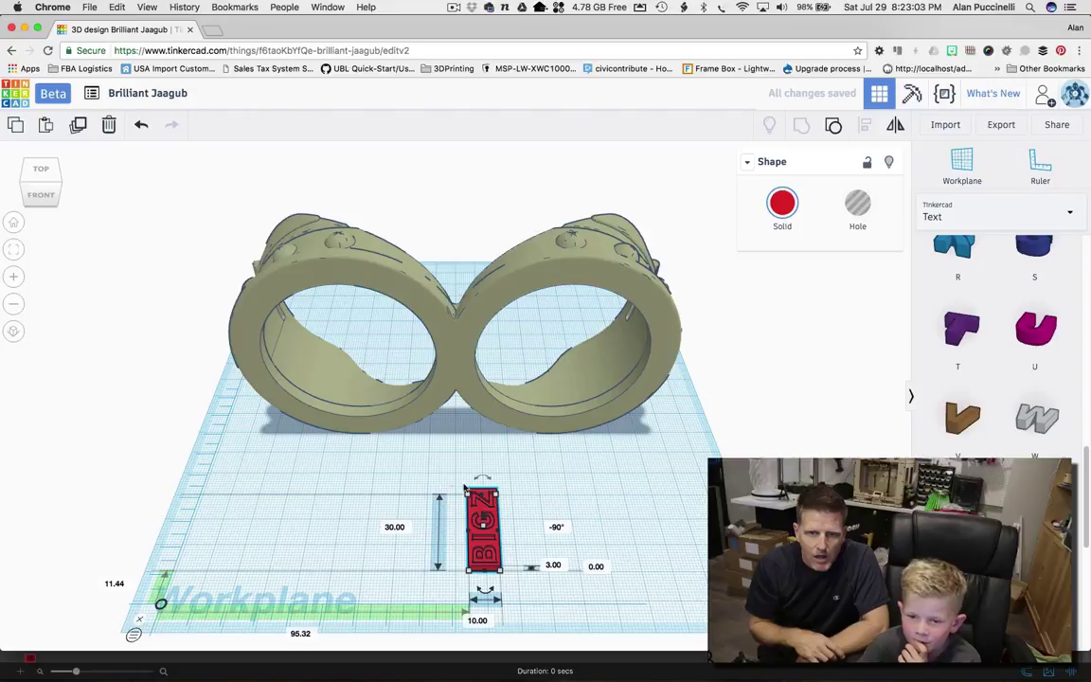
Tilt the BIGZ plate by -45° about its long axis.
scroll(493, 541, "down", 3)
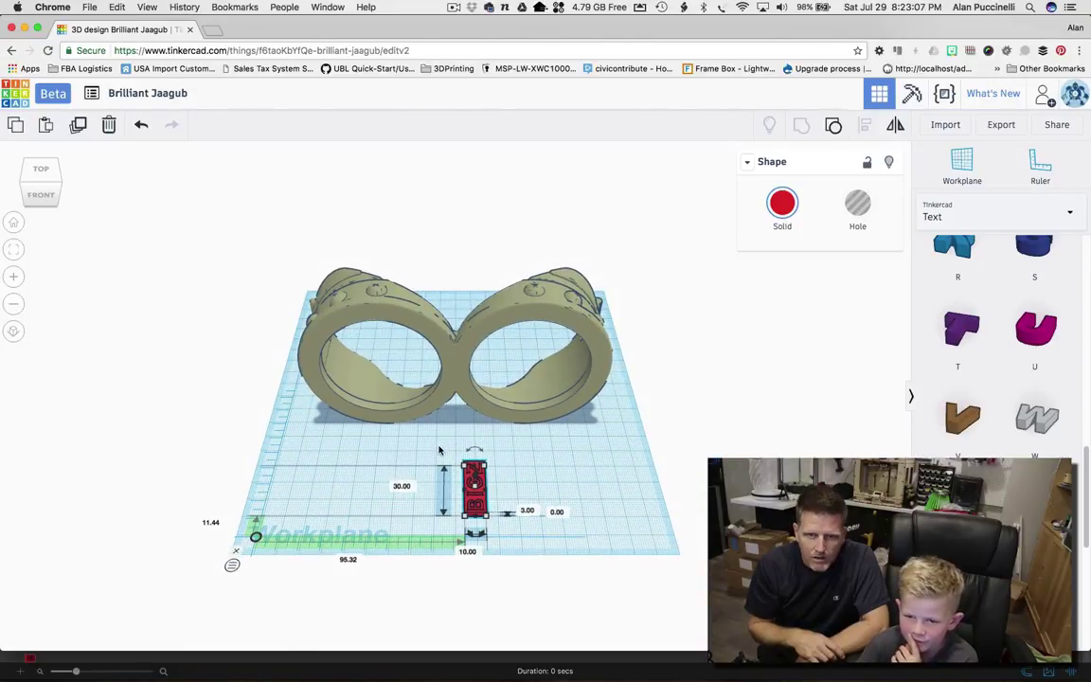
mouse_move(470, 456)
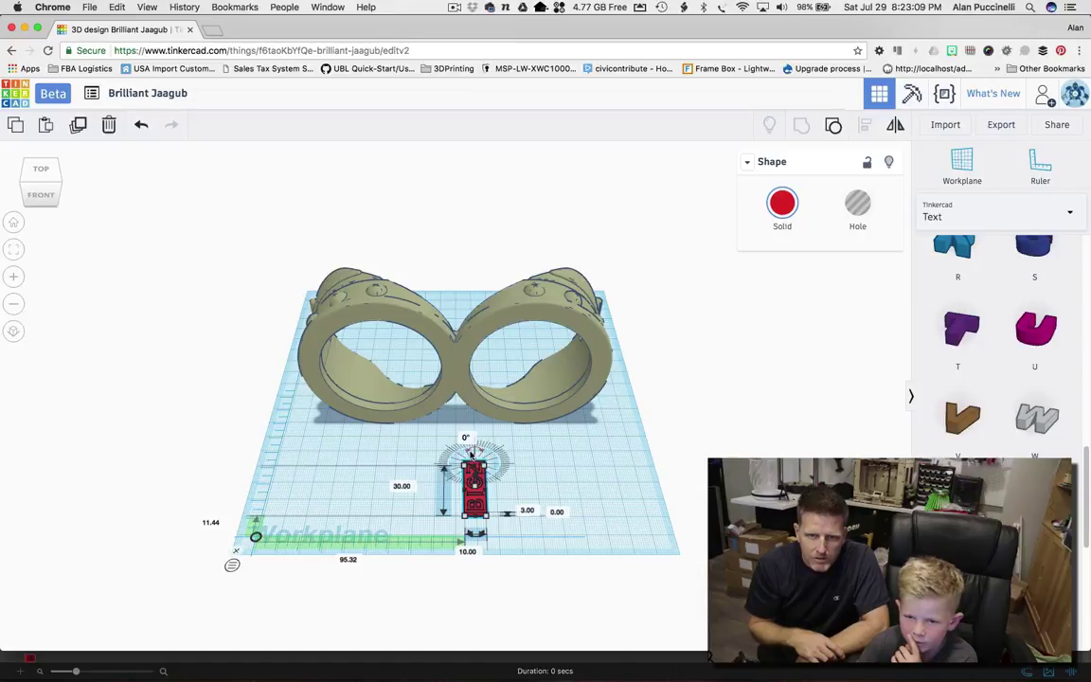
mouse_move(468, 454)
left_mouse_down()
mouse_move(449, 450)
mouse_move(488, 441)
mouse_move(483, 456)
left_mouse_up()
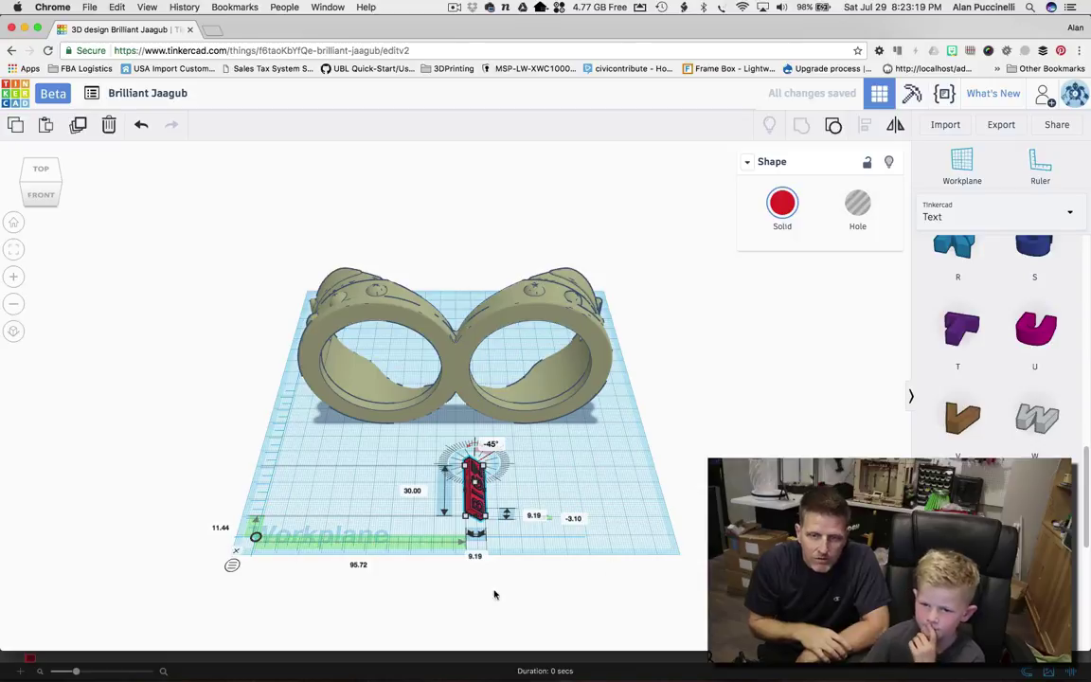
scroll(541, 414, "down", 8)
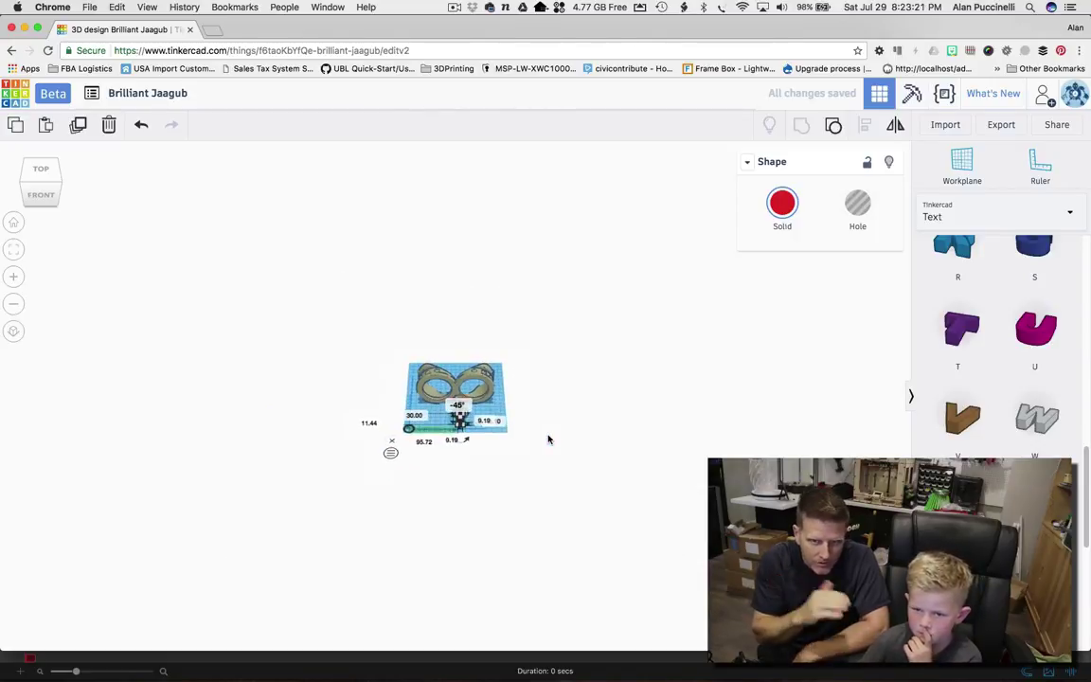
scroll(543, 445, "up", 8)
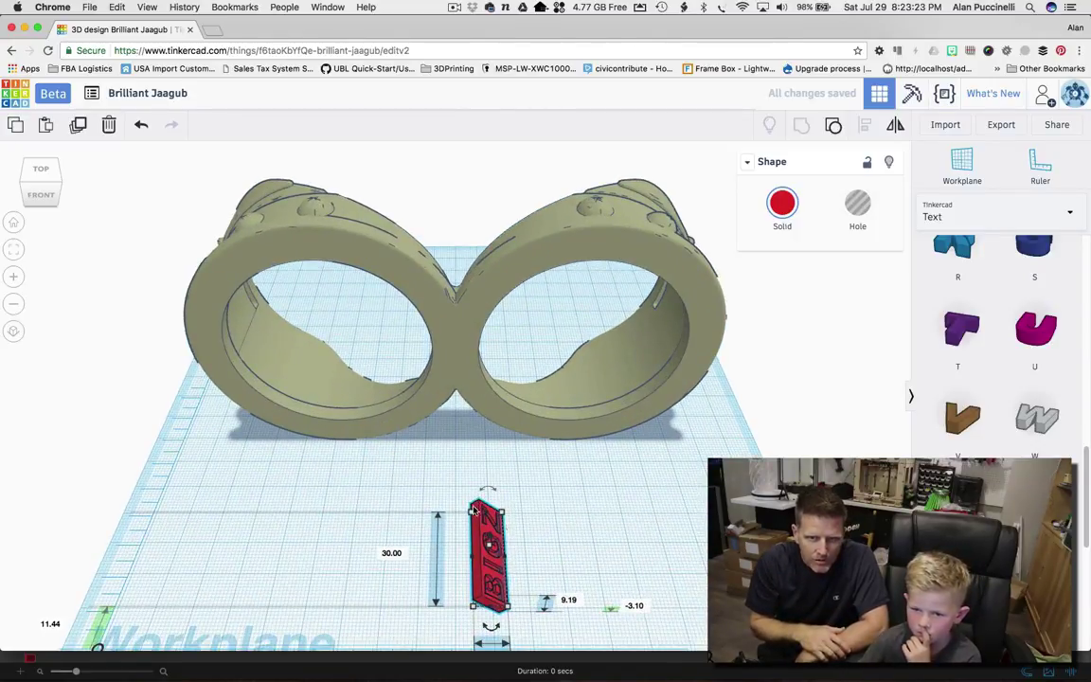
scroll(476, 511, "down", 3)
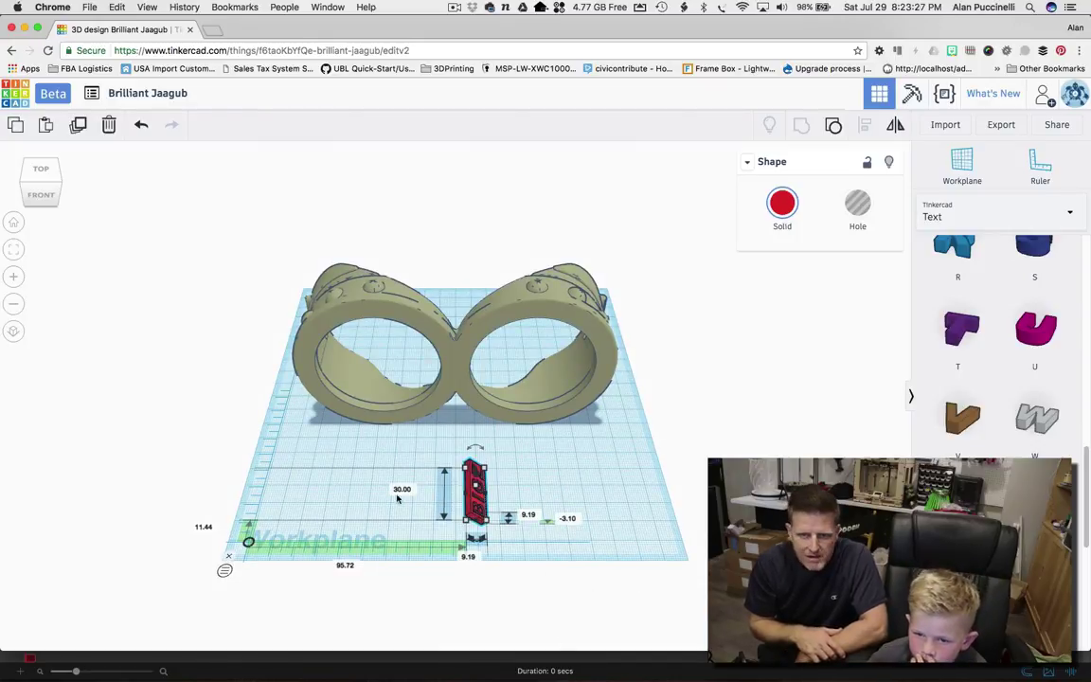
Move the BIGZ plate to the outer side of the right eyepiece and raise it to about 45.75 above the workplane.
right_click_drag(420, 448, 273, 360)
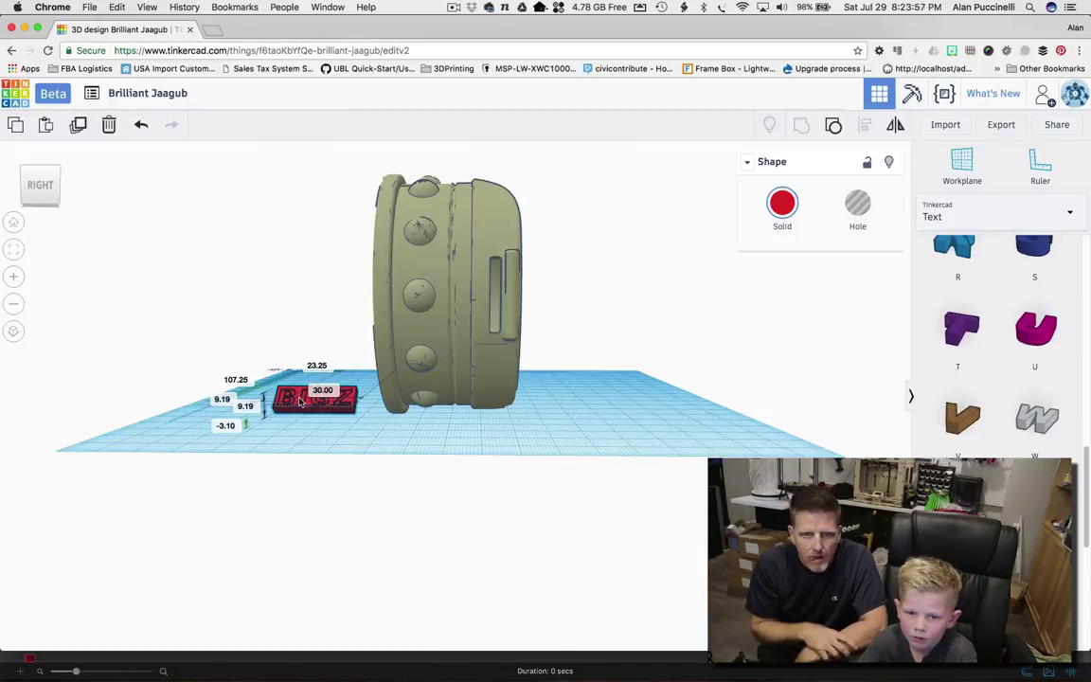
left_click_drag(300, 401, 405, 433)
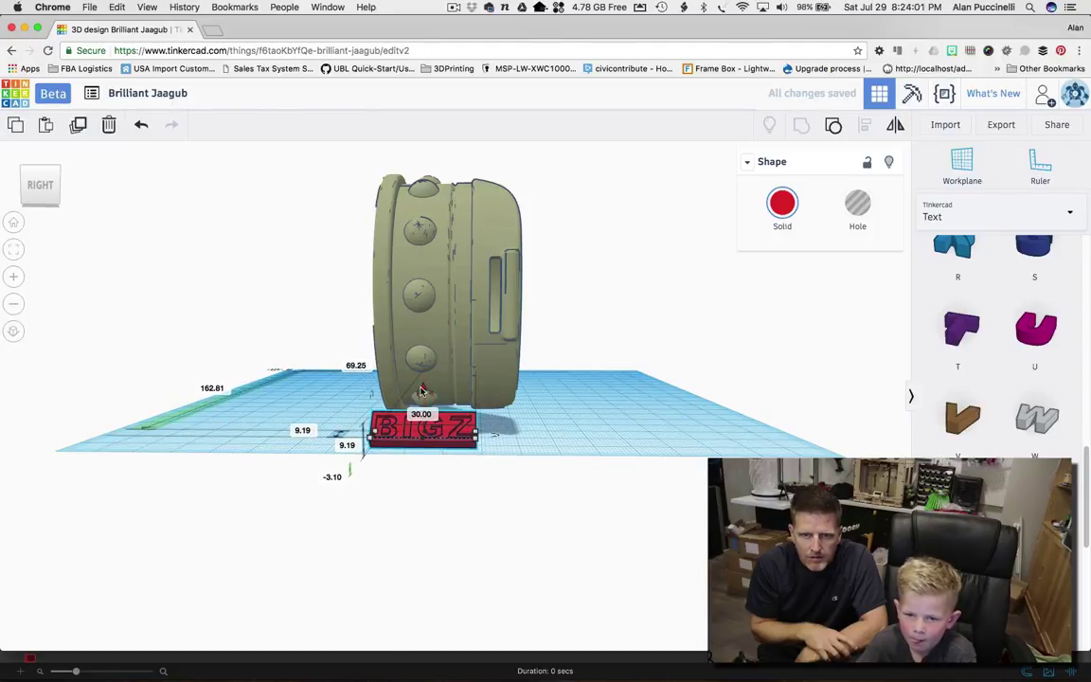
left_click_drag(423, 390, 437, 218)
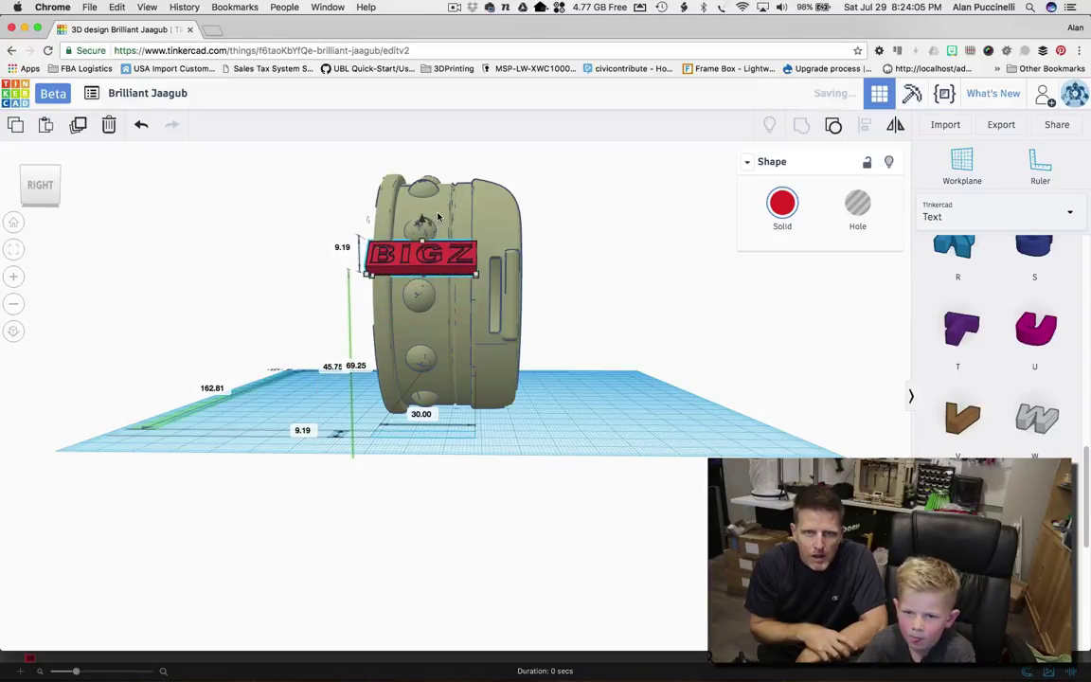
Seat the BIGZ plate against the right eyepiece's curved outer surface between the rivets, at a height of about 61.
left_click_drag(435, 273, 459, 264)
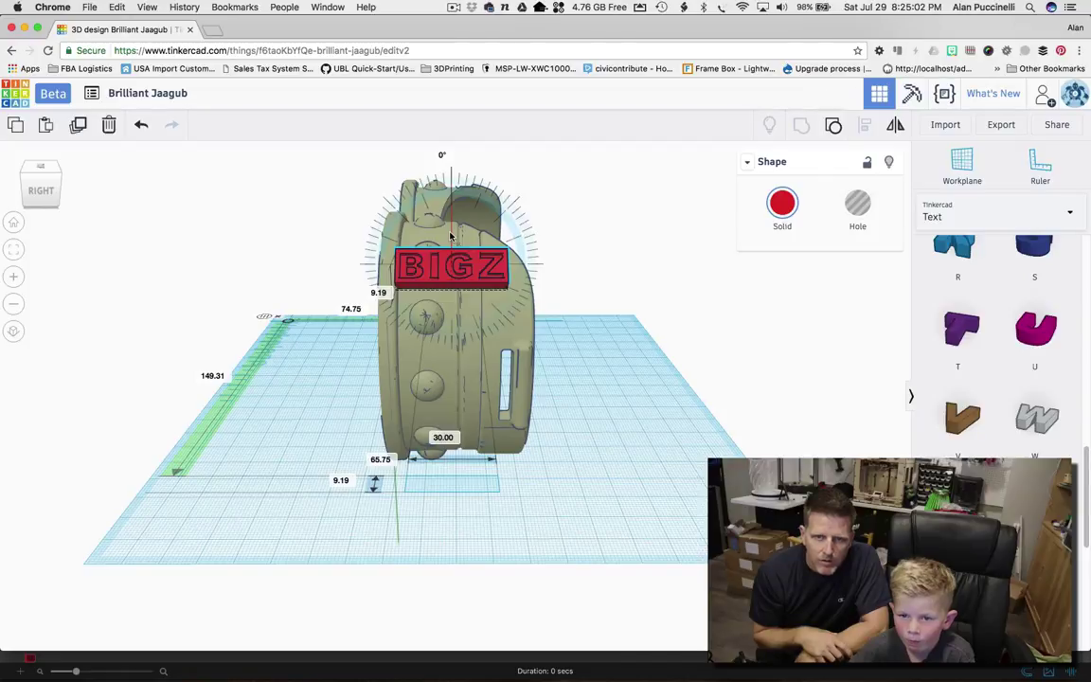
left_click_drag(451, 237, 450, 254)
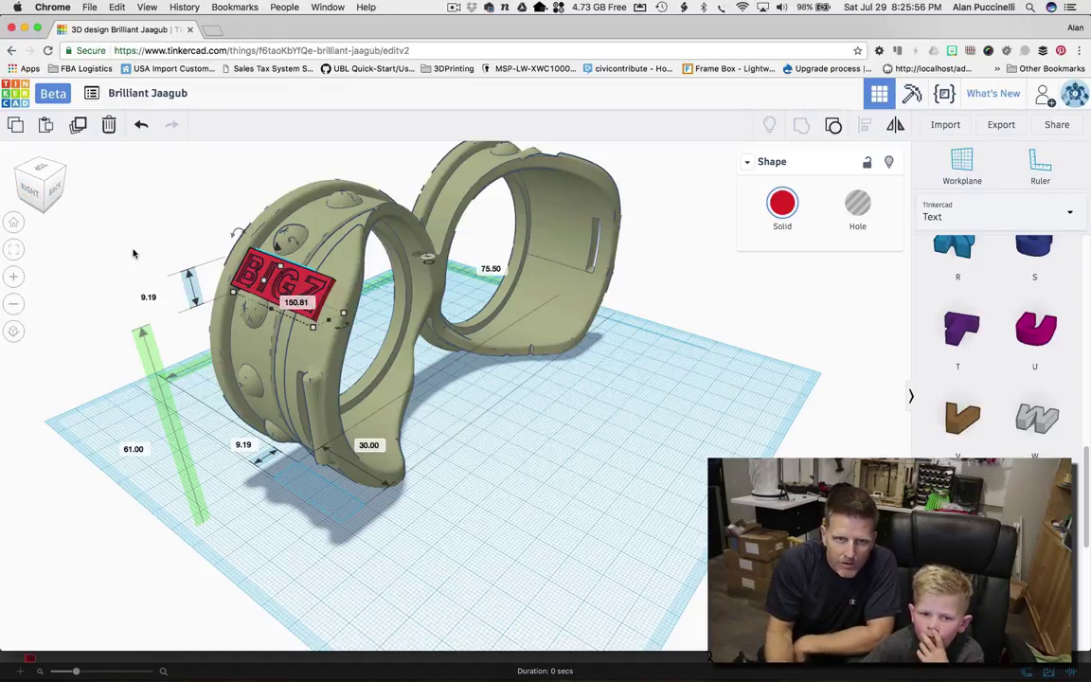
right_click_drag(202, 341, 281, 366)
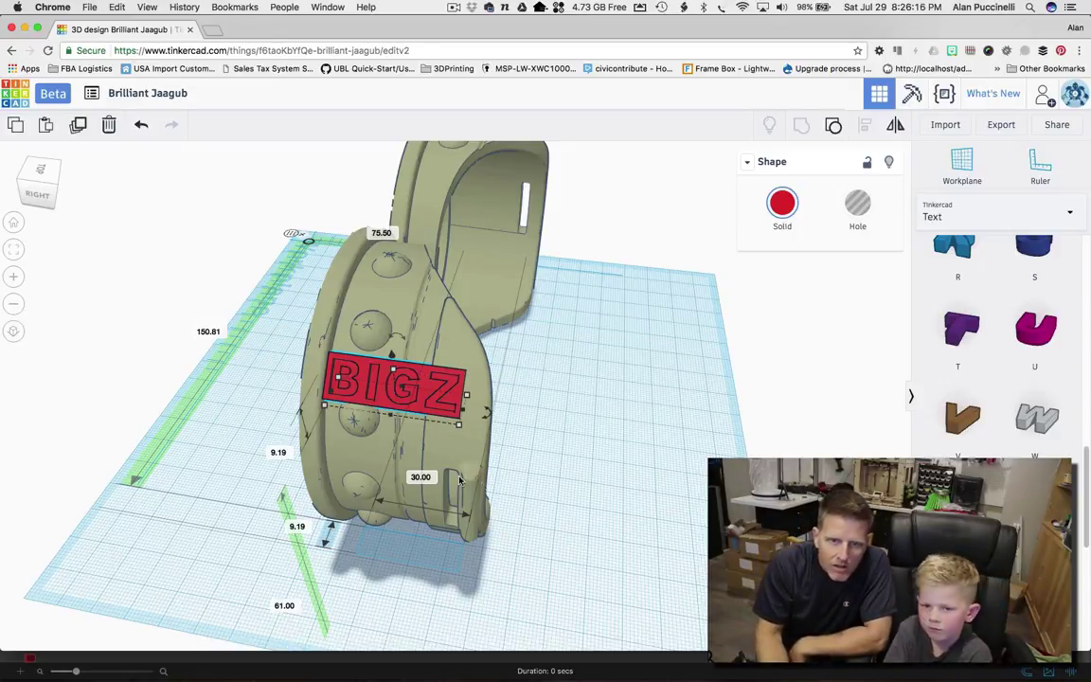
right_click_drag(459, 480, 574, 470)
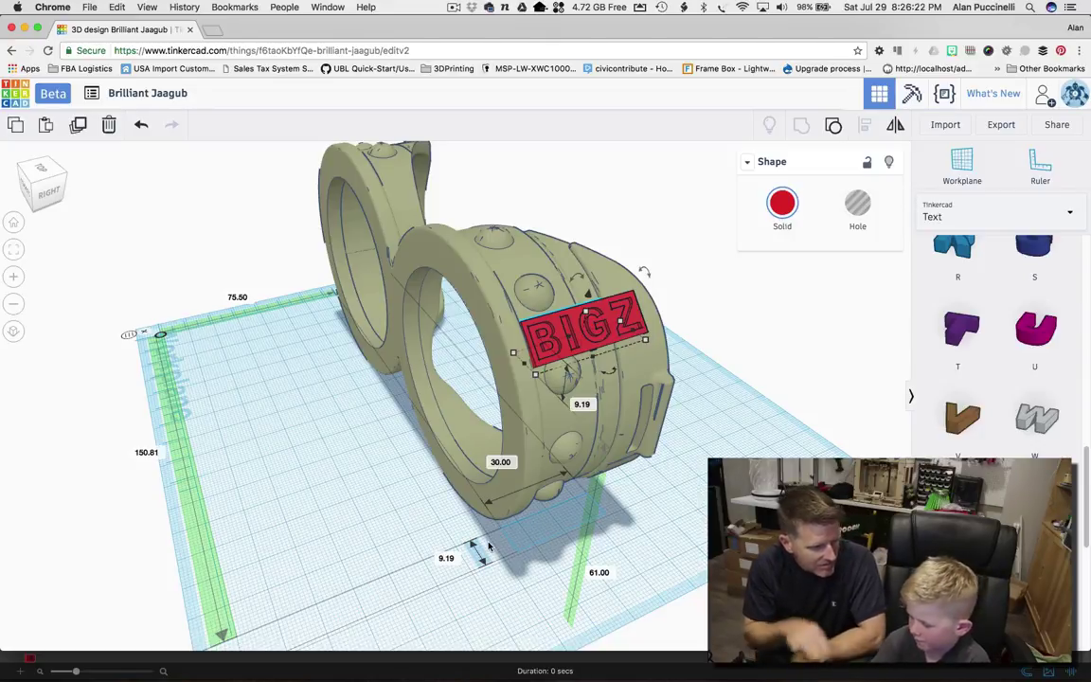
Group the goggles and the BIGZ plate into one shape.
left_click_drag(306, 544, 694, 269)
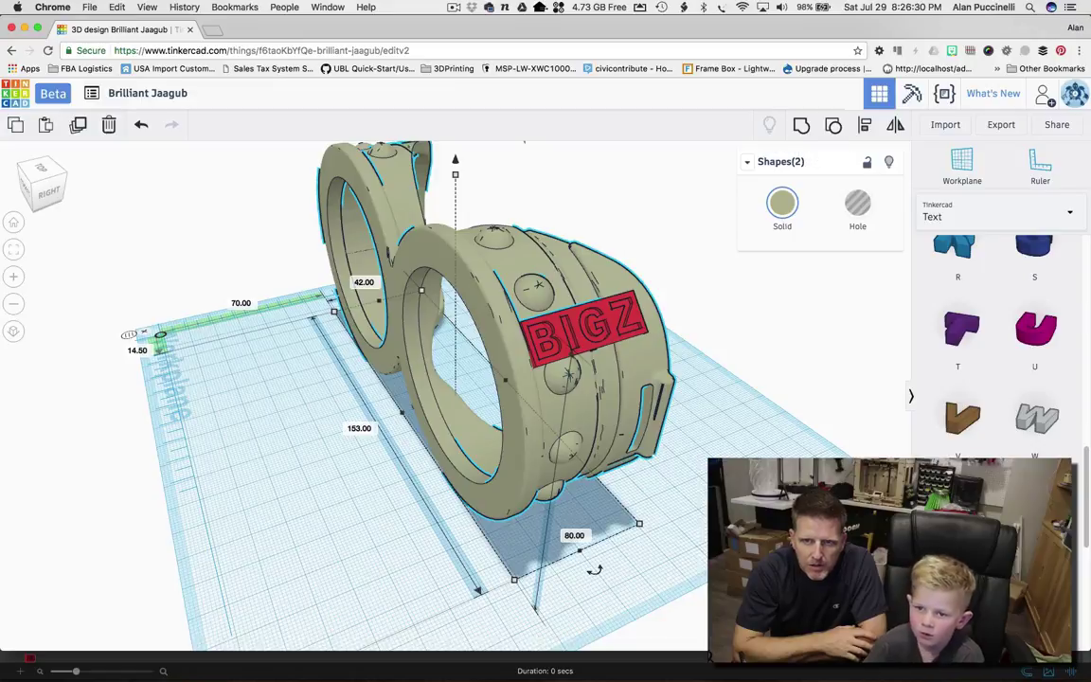
key("ctrl+g")
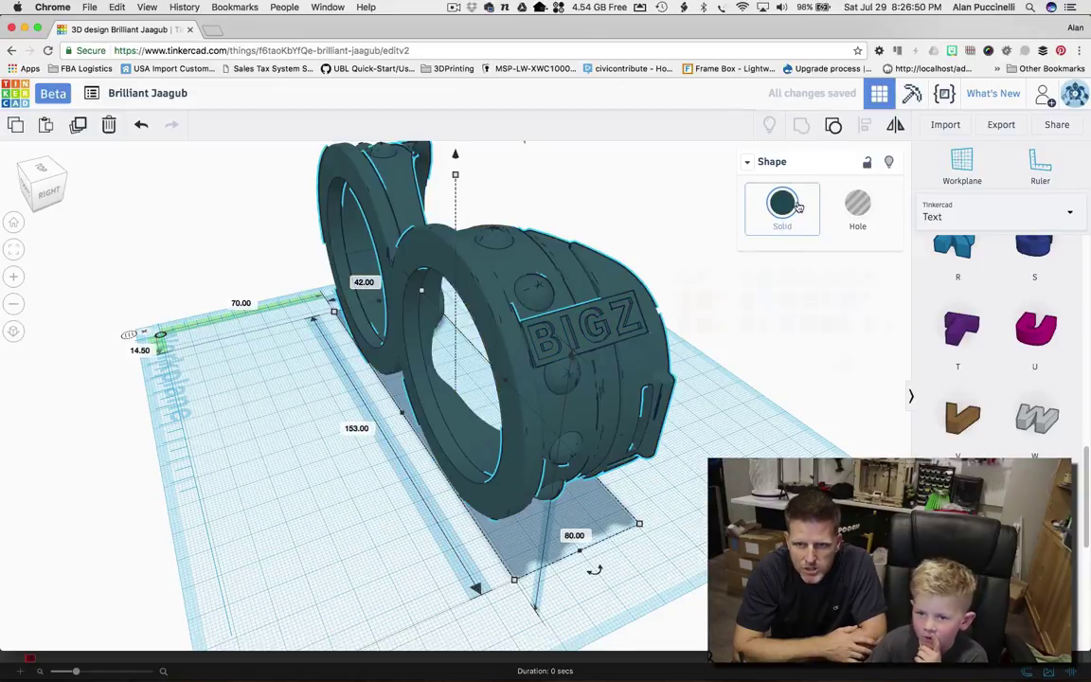
Recolour the grouped goggles with the white preset swatch, and replace it with the light grey one.
left_click(795, 205)
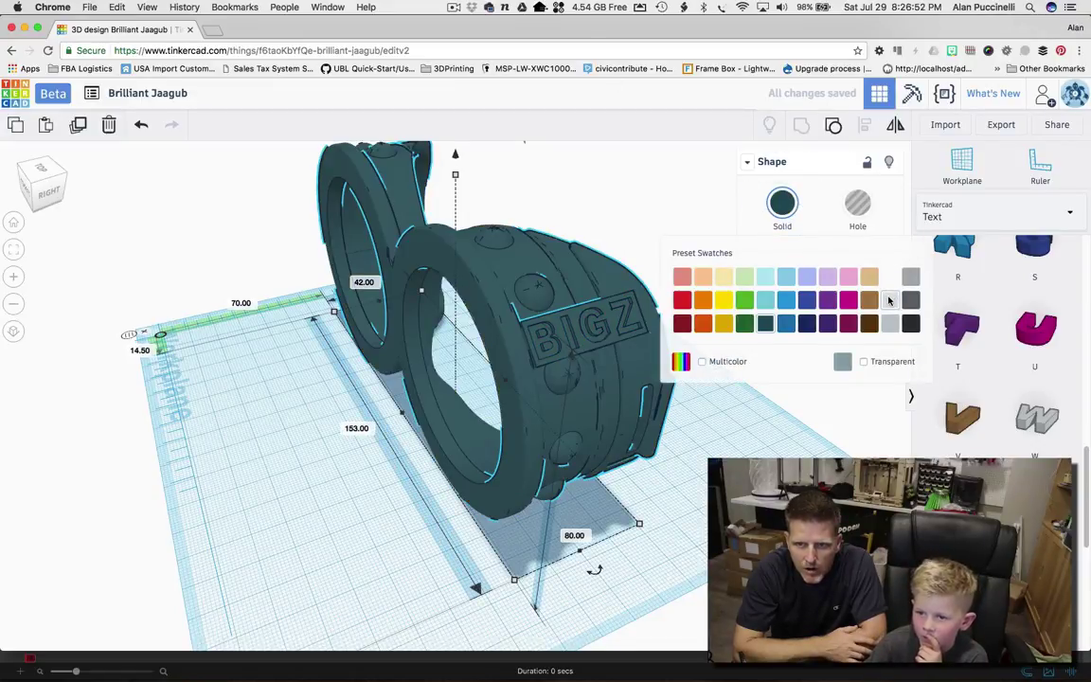
left_click(885, 279)
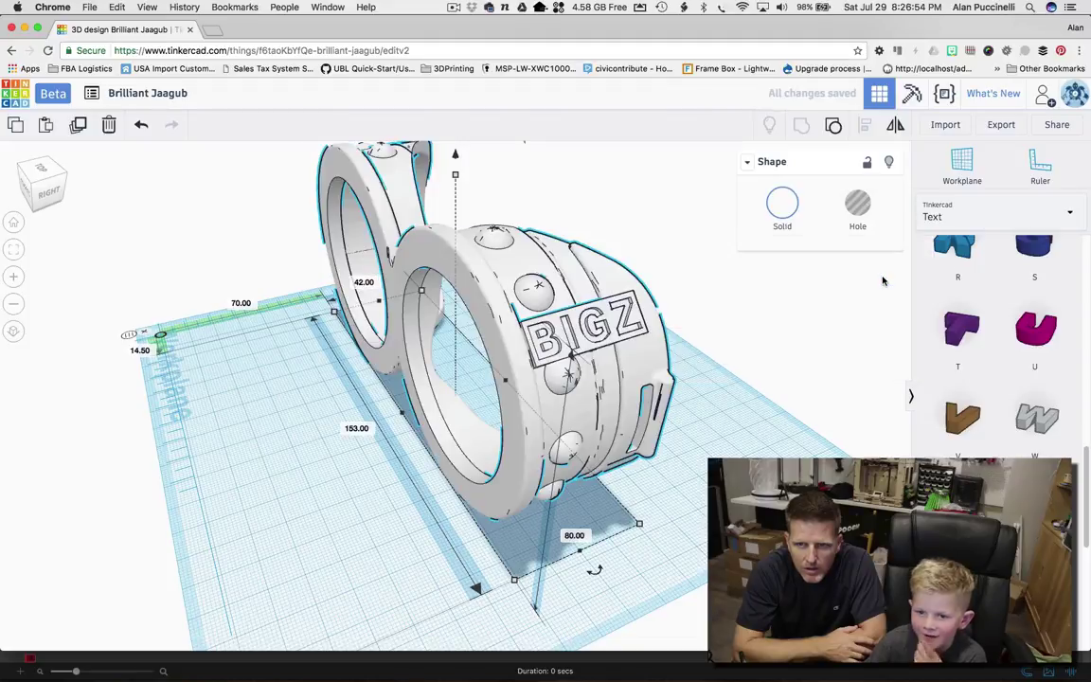
left_click(784, 205)
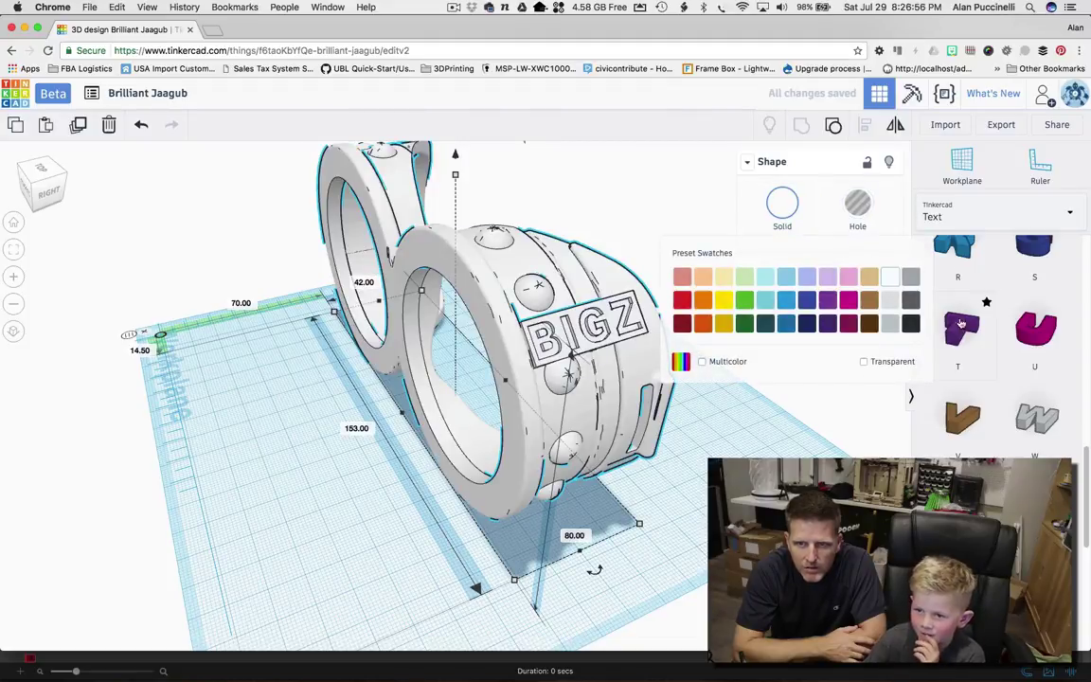
left_click(890, 302)
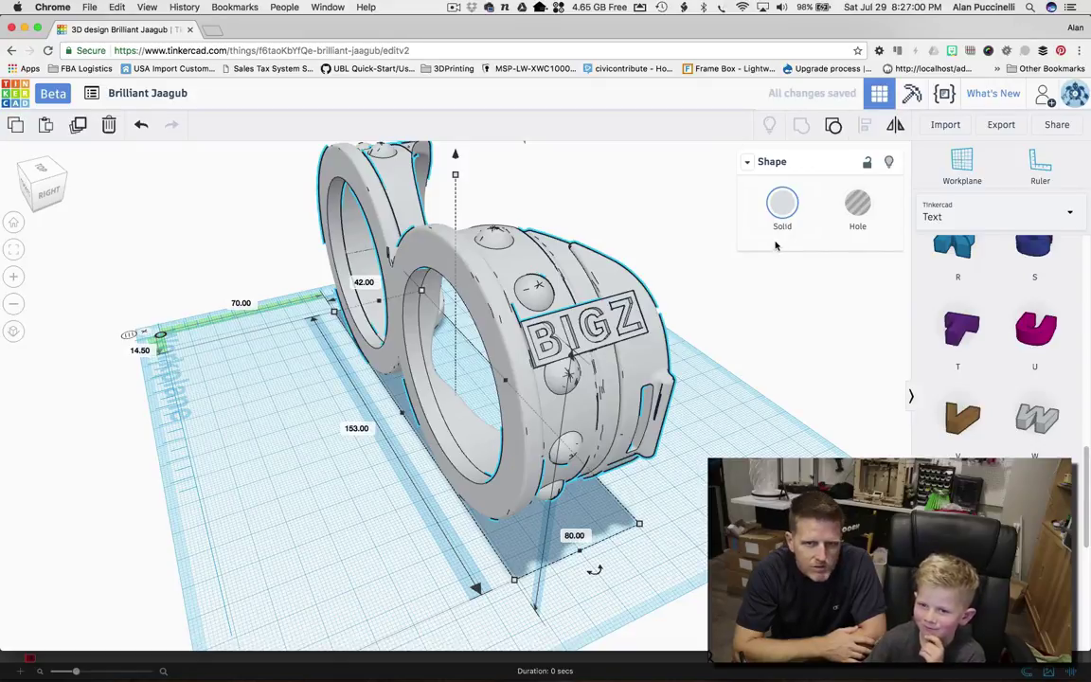
left_click(782, 204)
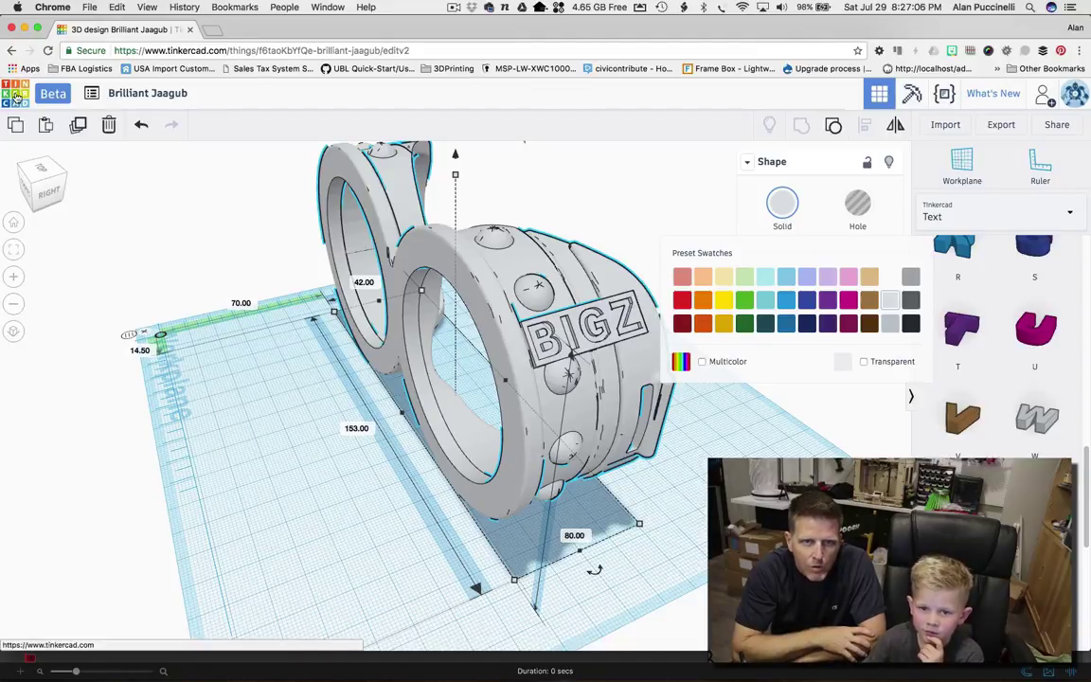
Examine the goggles as a block model on the terrain from the front and at an angle, and return to the Tinkercad Editor.
left_click(910, 98)
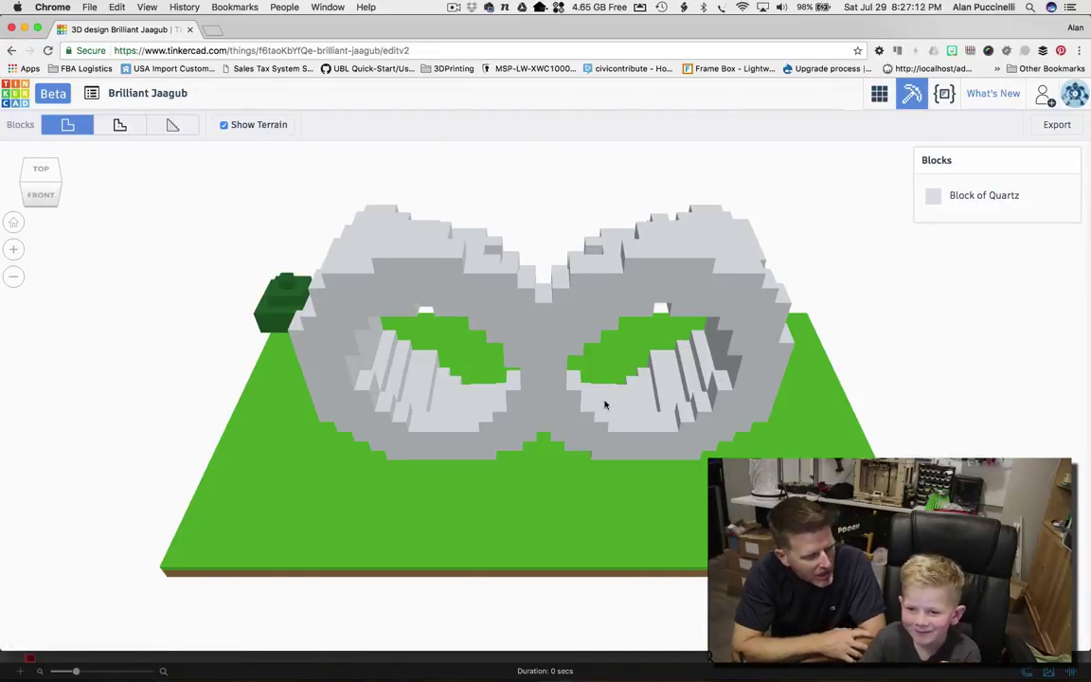
scroll(480, 413, "down", 3)
scroll(478, 413, "up", 10)
scroll(477, 411, "down", 3)
scroll(284, 466, "down", 5)
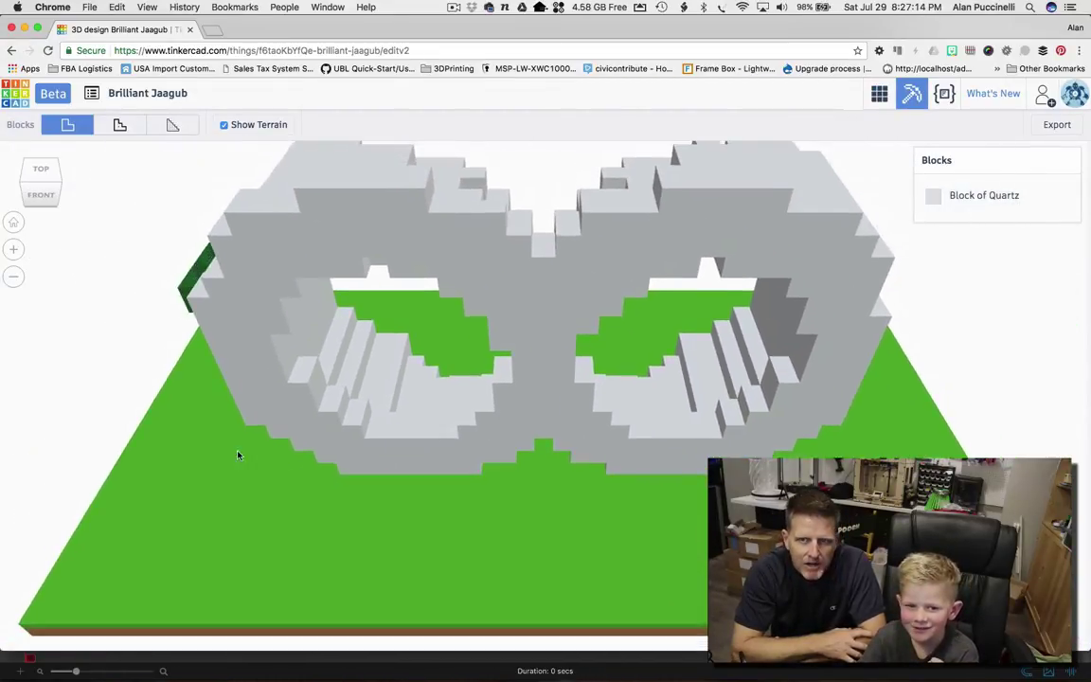
left_click(55, 202)
mouse_move(37, 201)
left_mouse_down()
mouse_move(22, 204)
mouse_move(13, 190)
mouse_move(78, 199)
mouse_move(49, 202)
left_mouse_up()
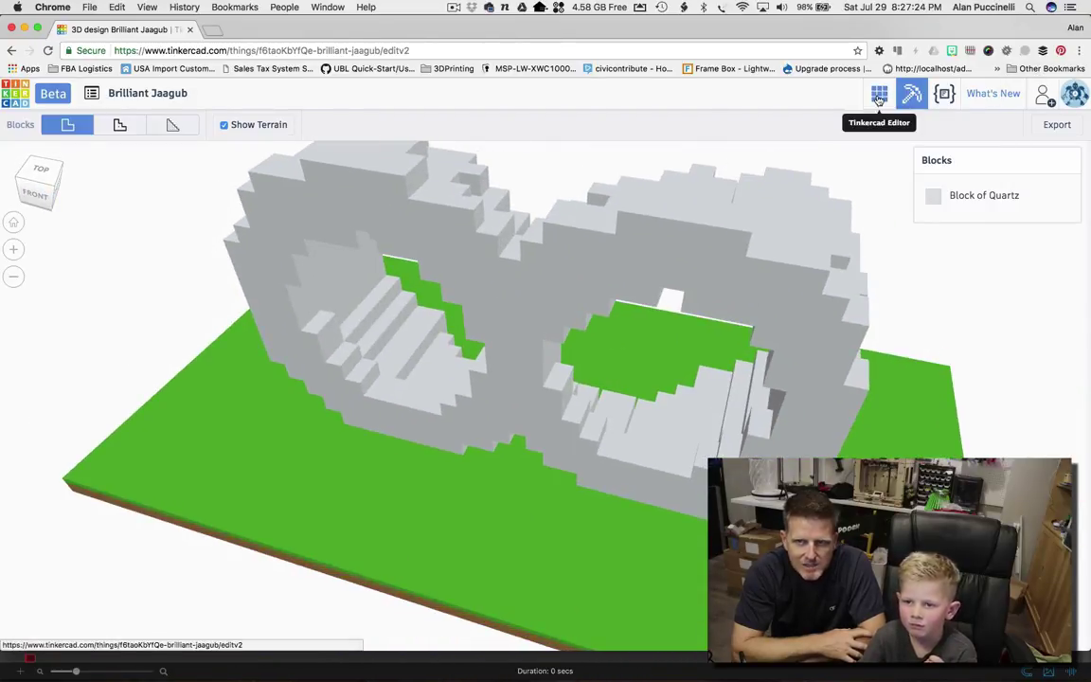
left_click(879, 95)
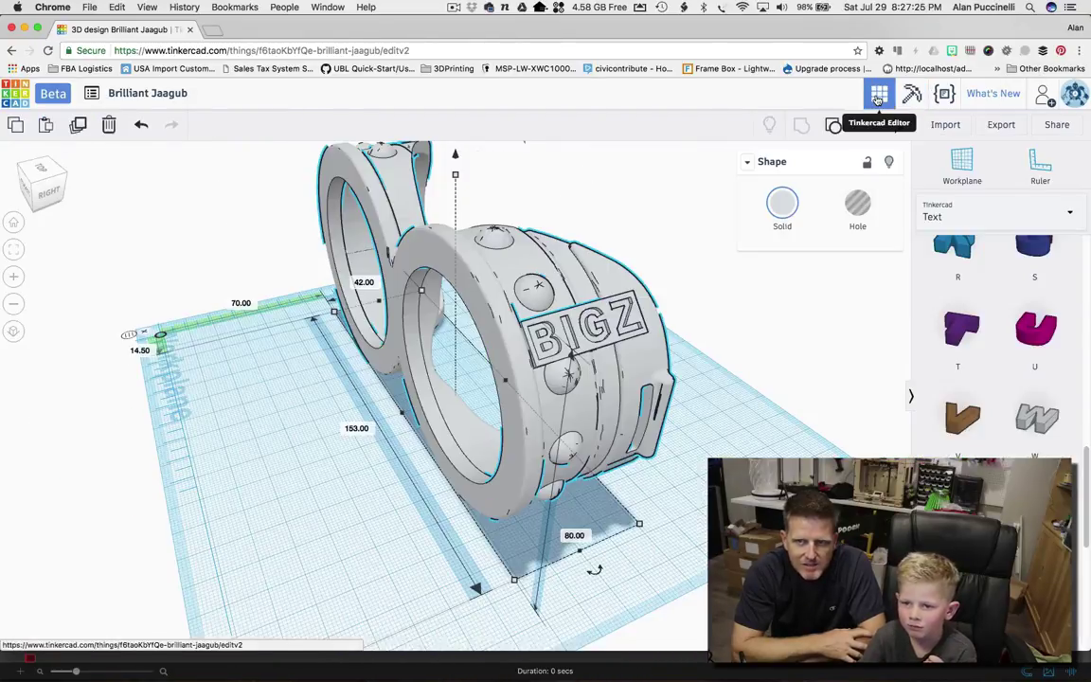
Rename the design as "bigz goggles".
left_click(144, 94)
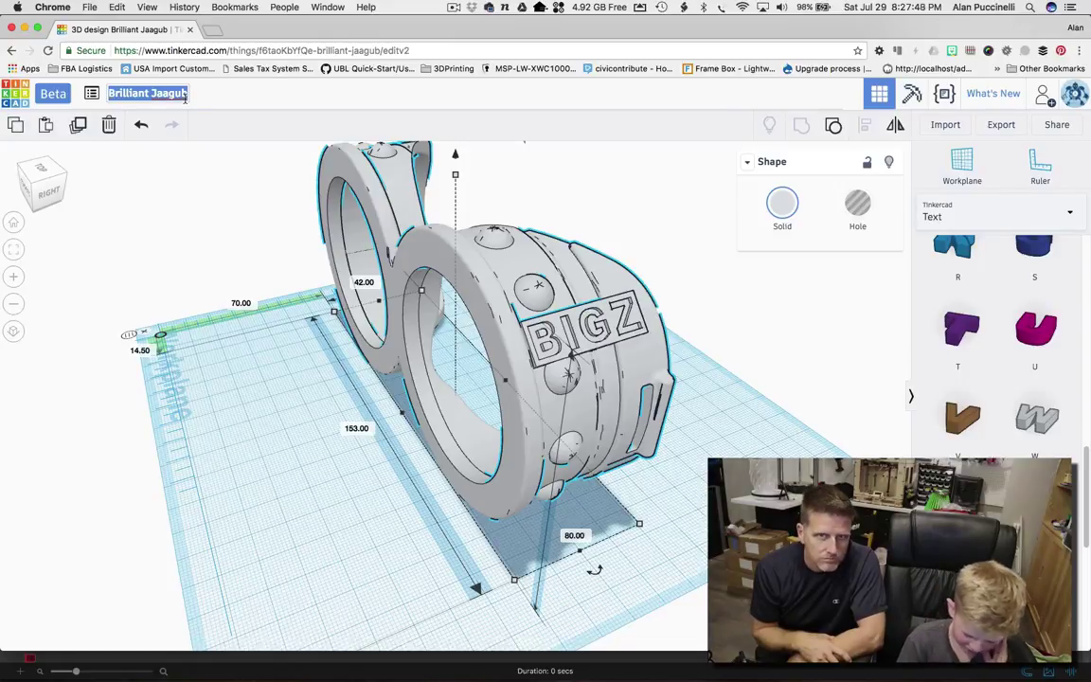
type("bigz")
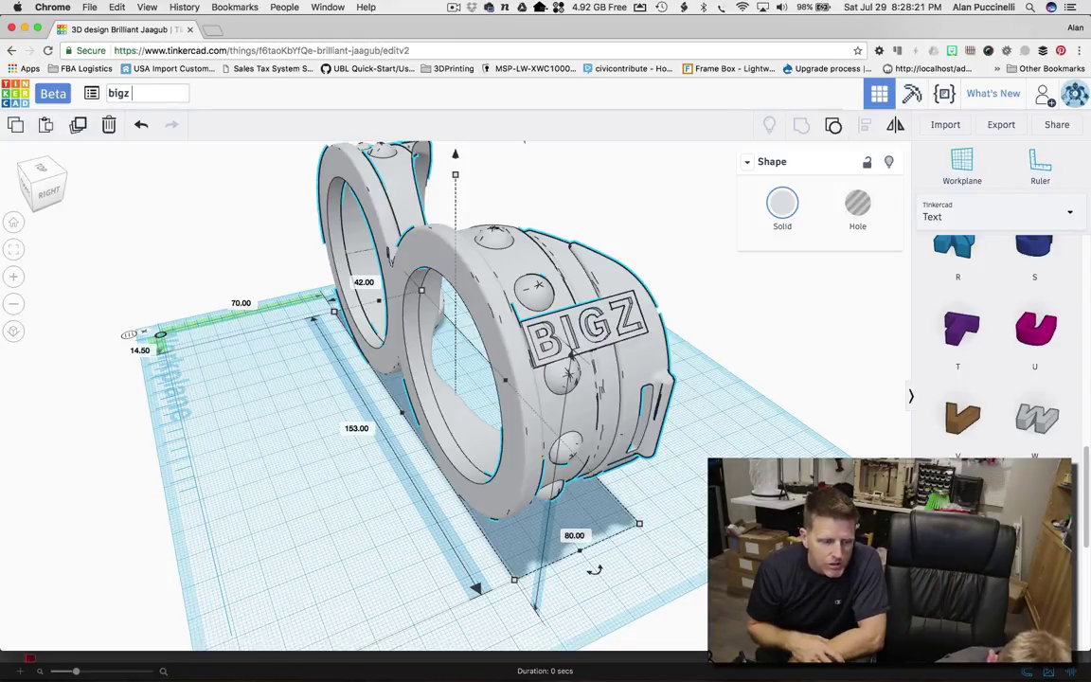
type(" g")
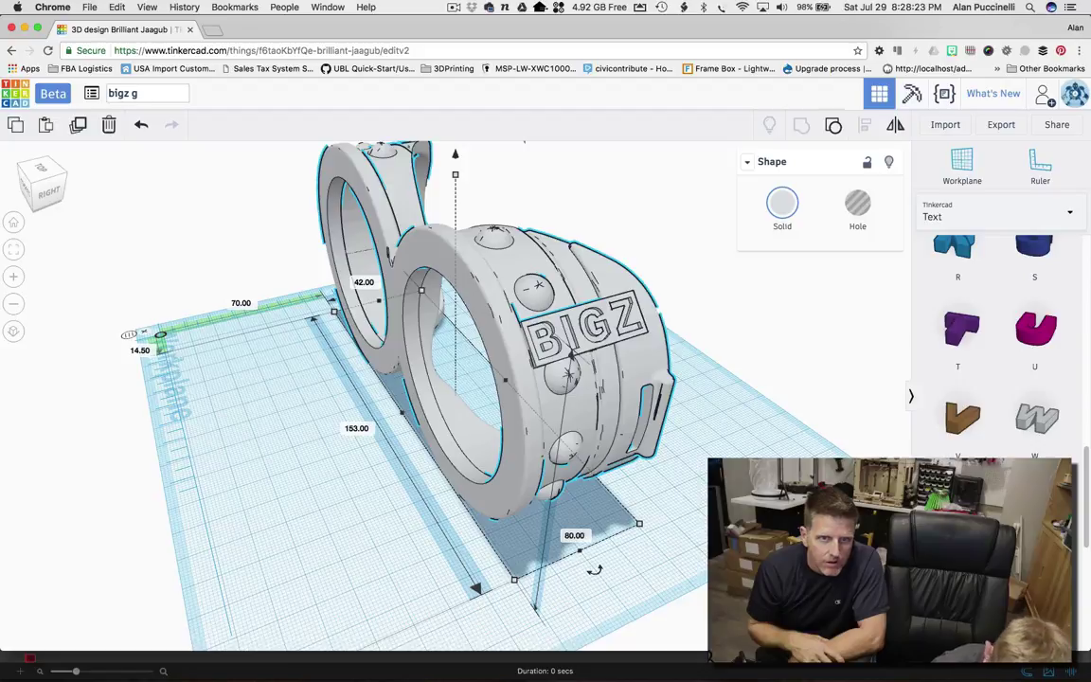
type("ogg")
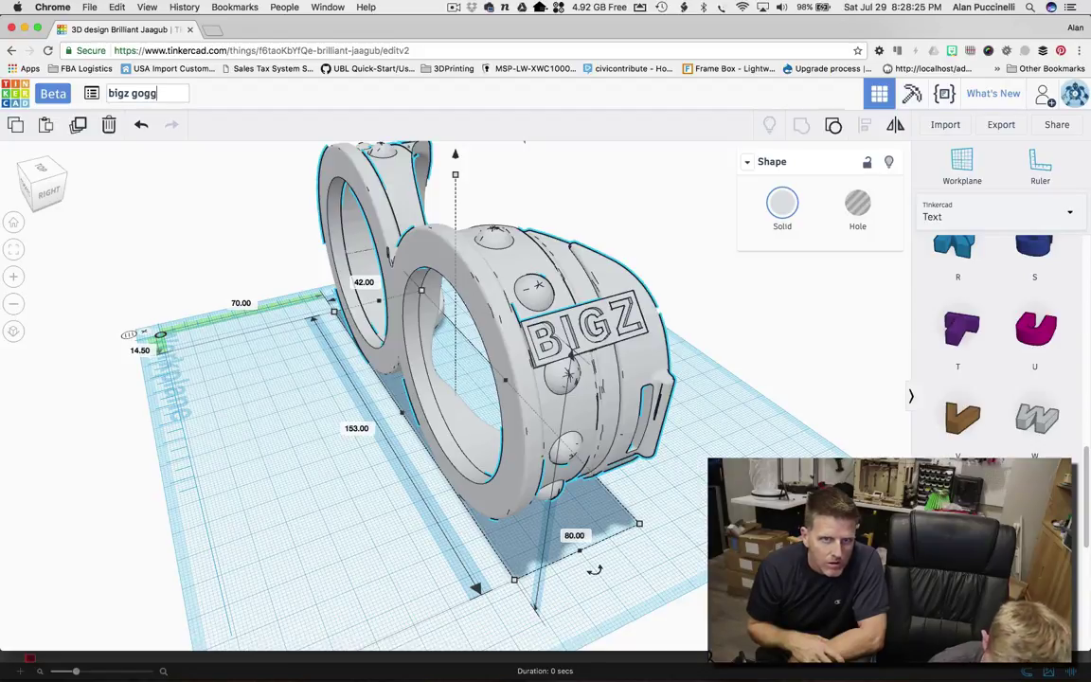
type("le")
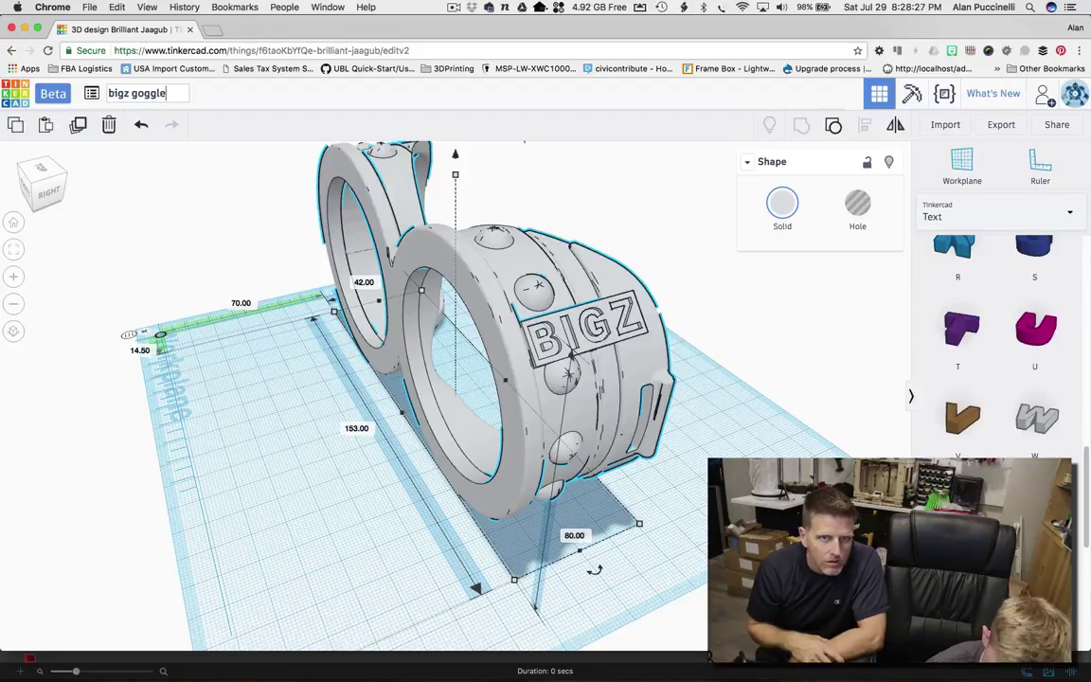
type("s")
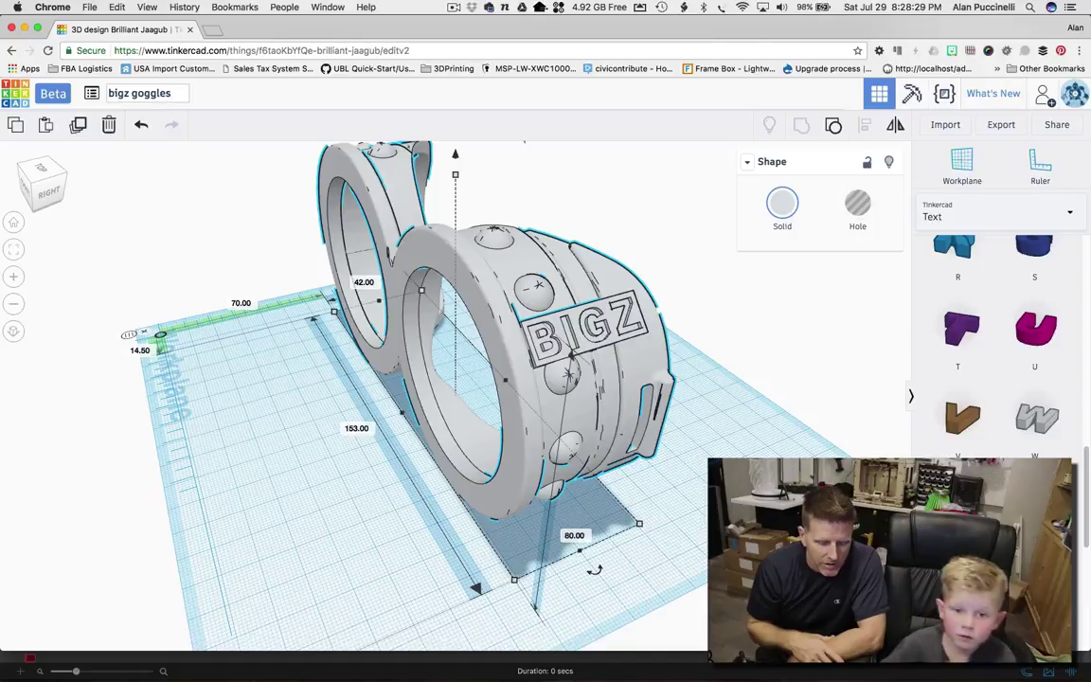
key("Return")
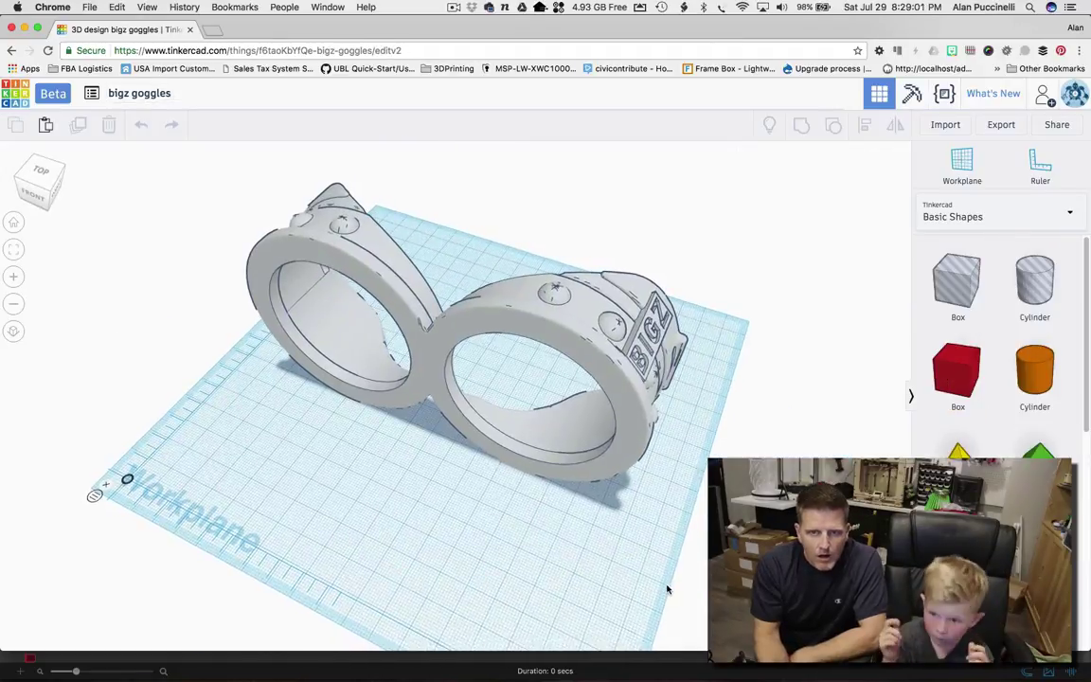
Export everything in the design as an .STL file for 3D printing.
left_click(1003, 125)
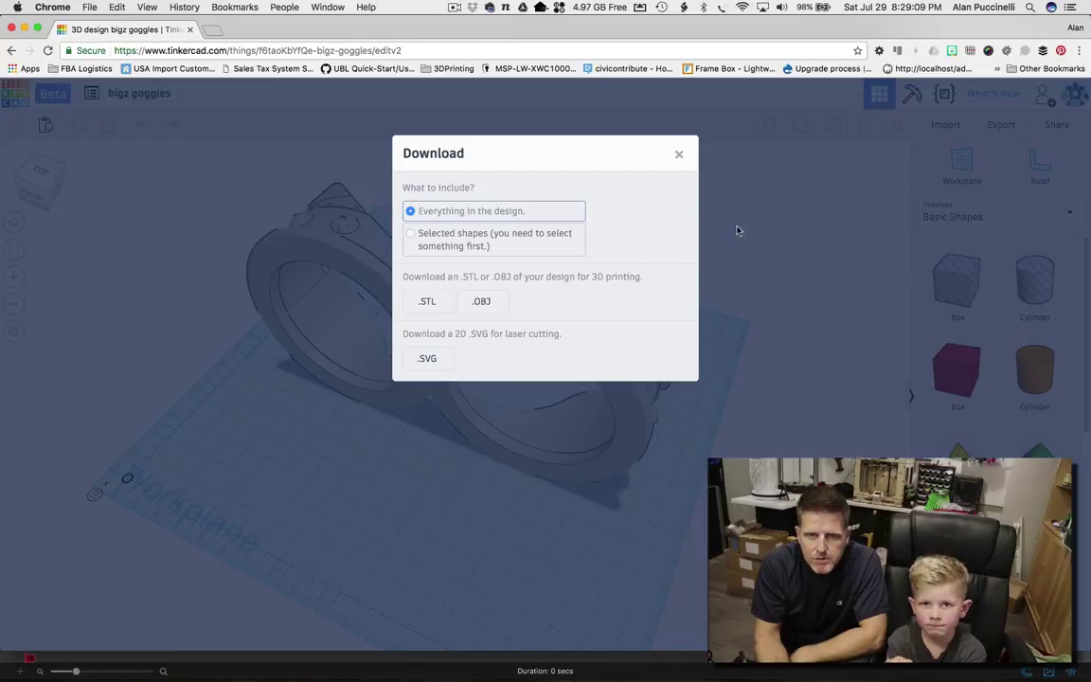
left_click(427, 301)
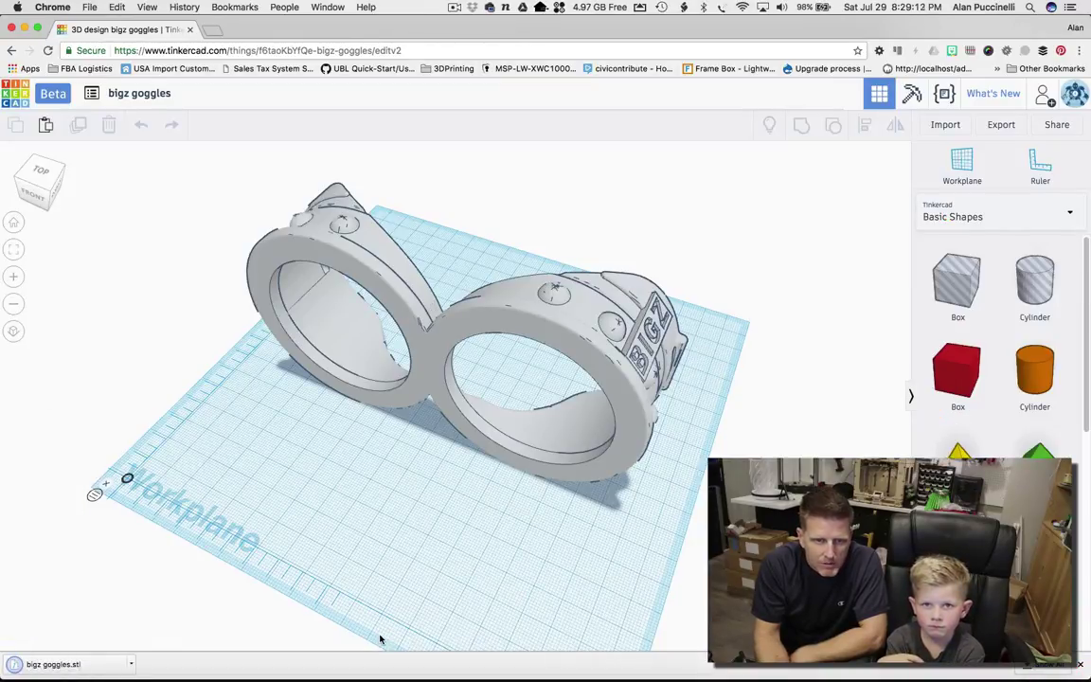